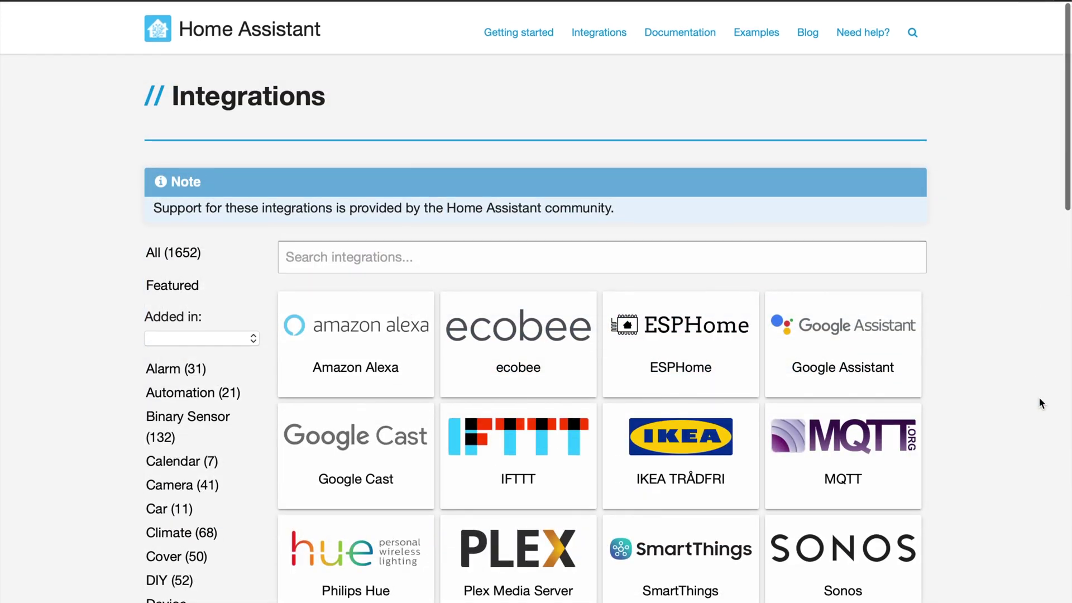
Step: Switch the Integrations page to All (1652) and scroll down the alphabetical list
scroll(1038, 396, down, 3)
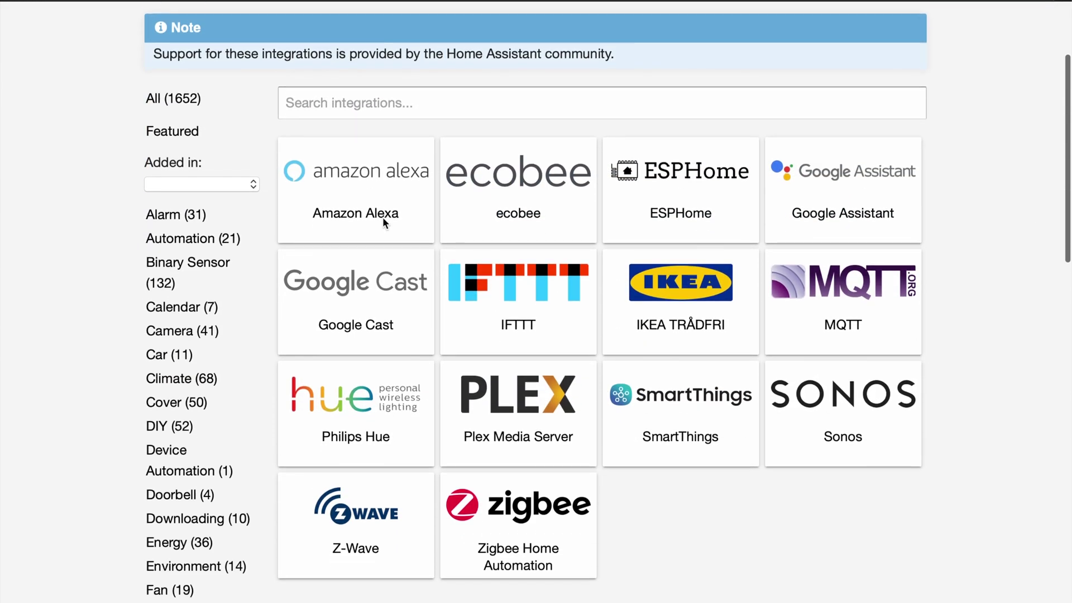
click(161, 99)
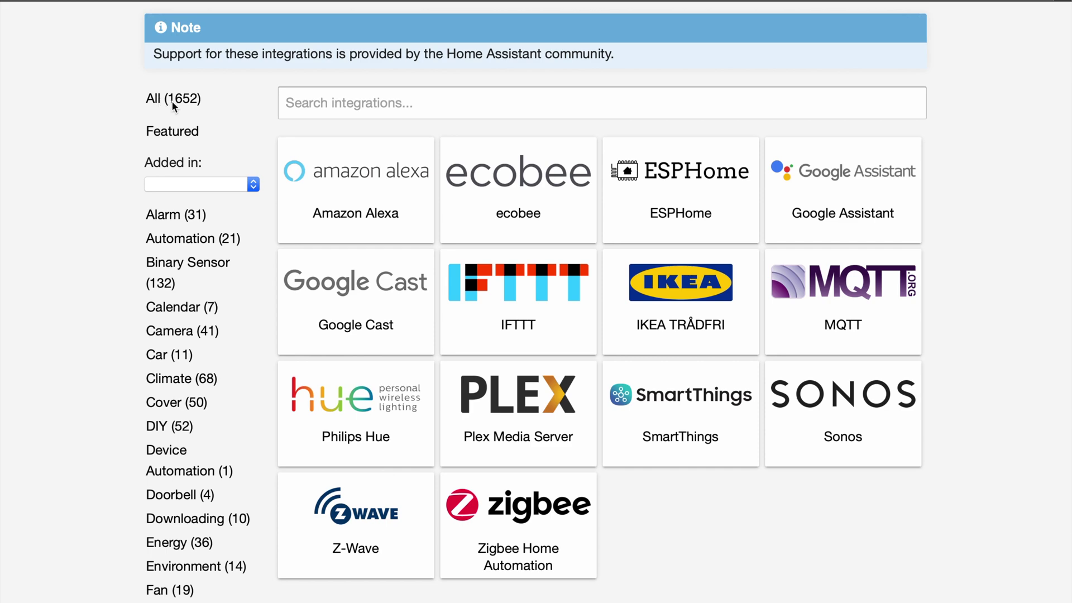
click(172, 101)
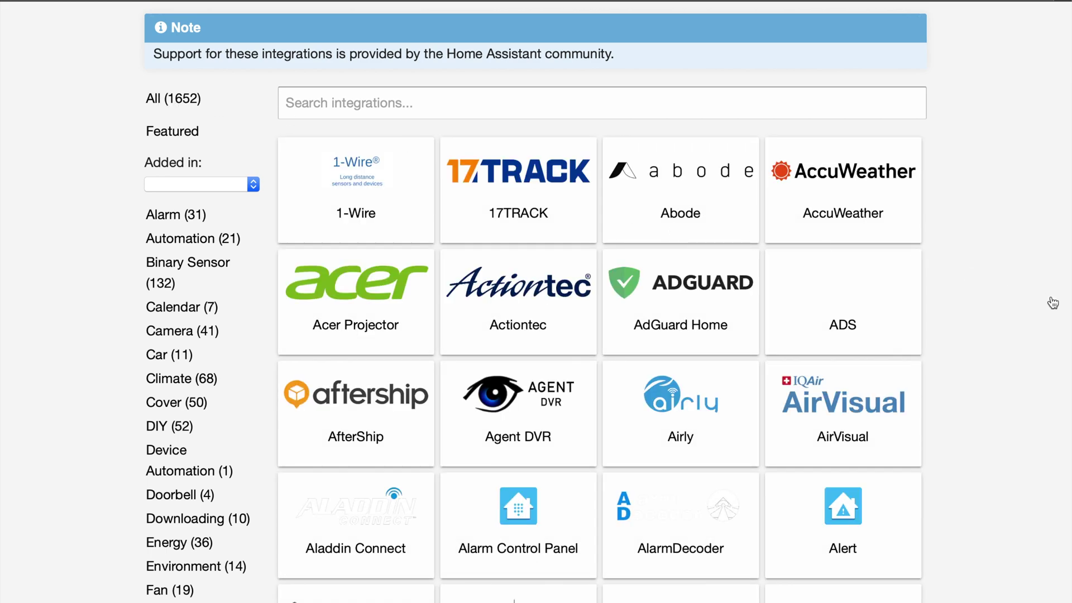
scroll(1052, 304, up, 1)
scroll(1052, 303, down, 5)
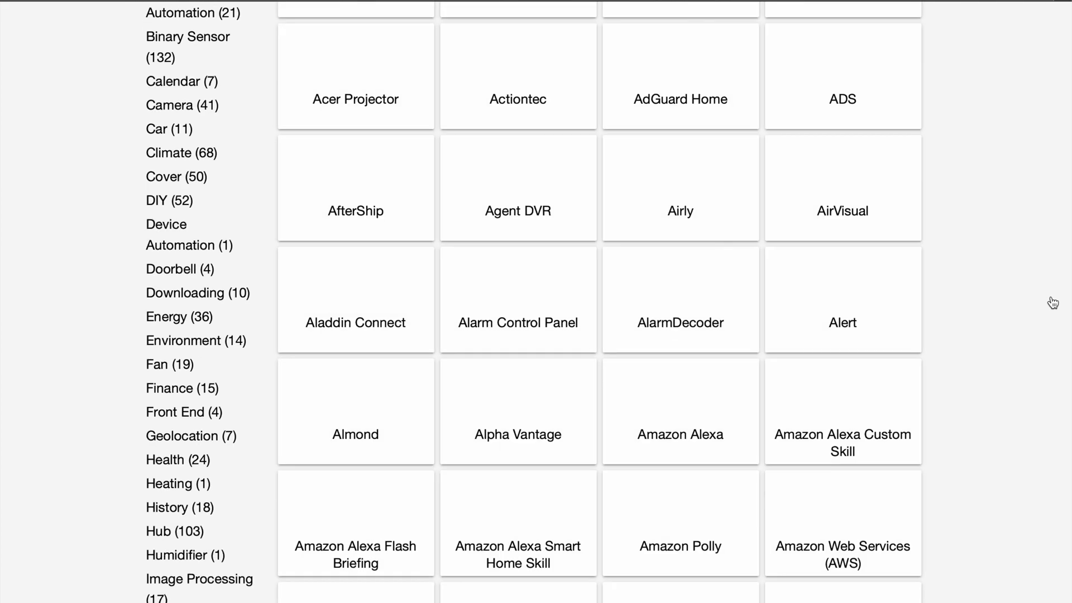
scroll(1053, 303, down, 6)
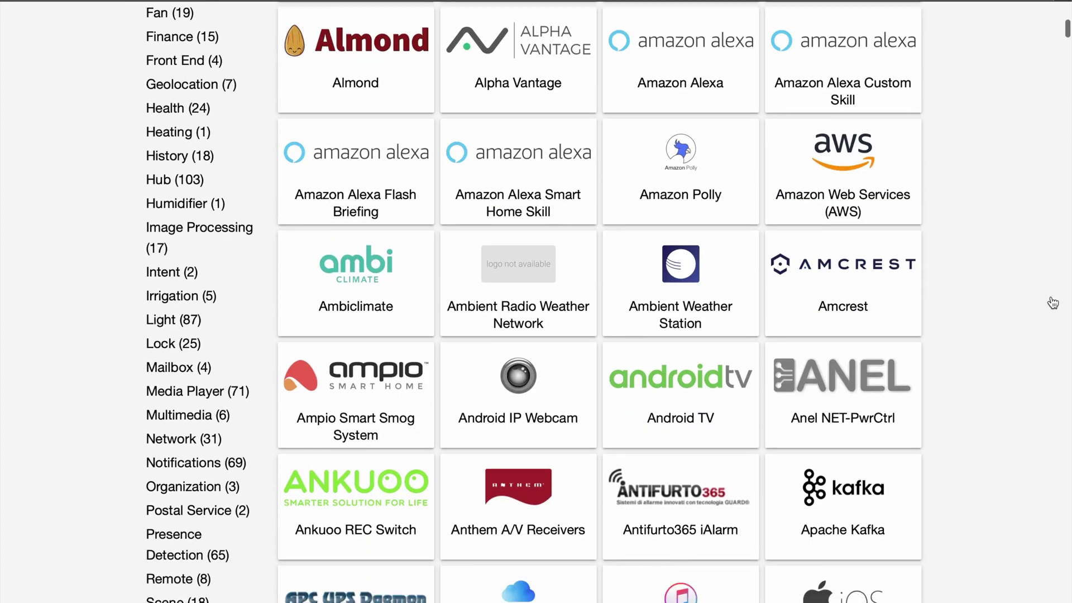
scroll(1052, 303, down, 9)
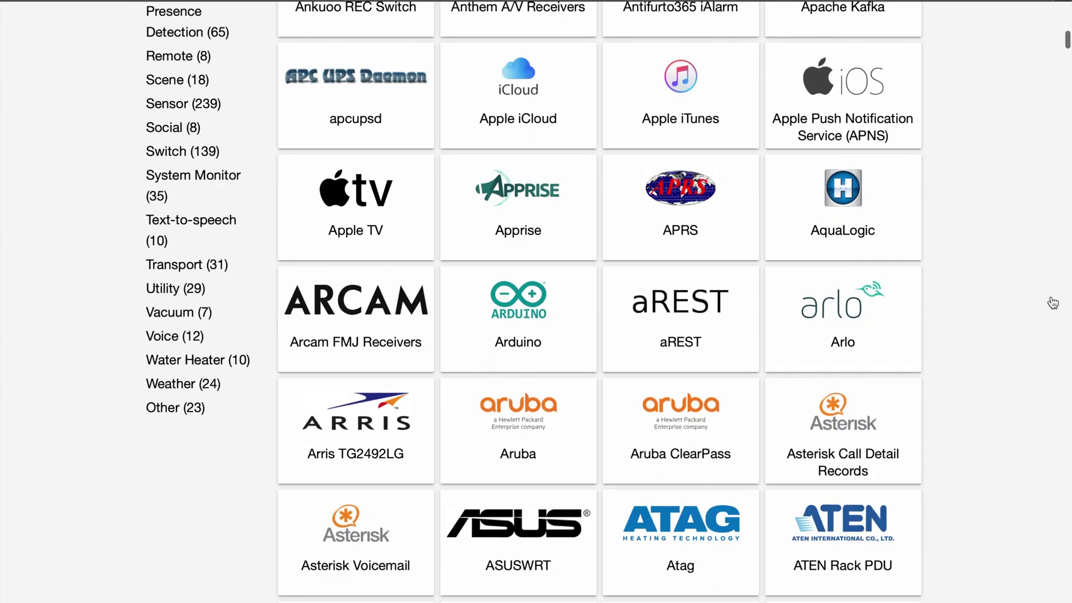
scroll(1053, 303, down, 12)
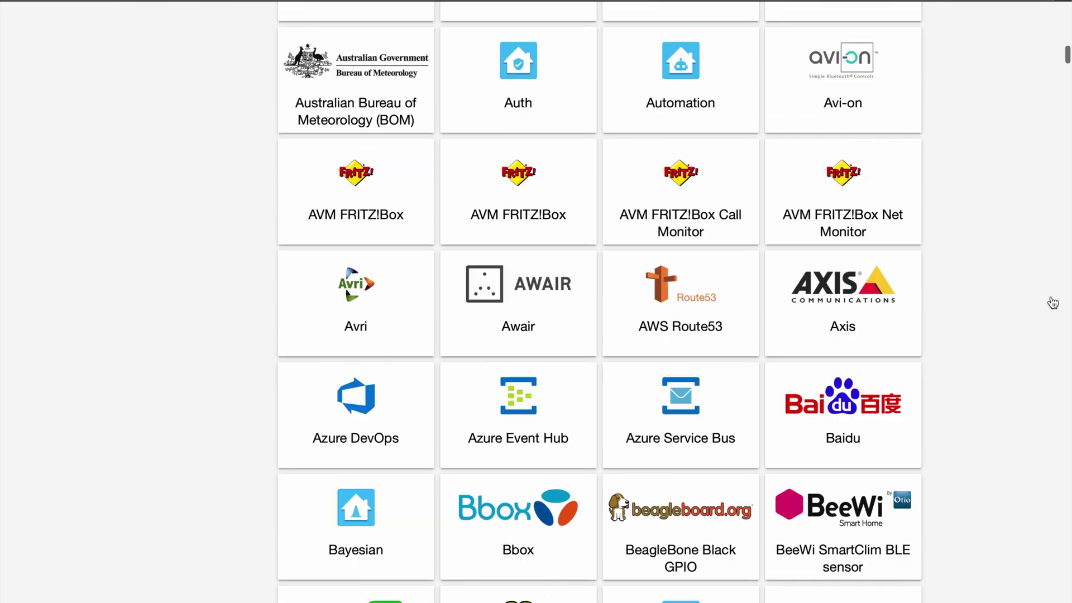
scroll(1053, 303, down, 13)
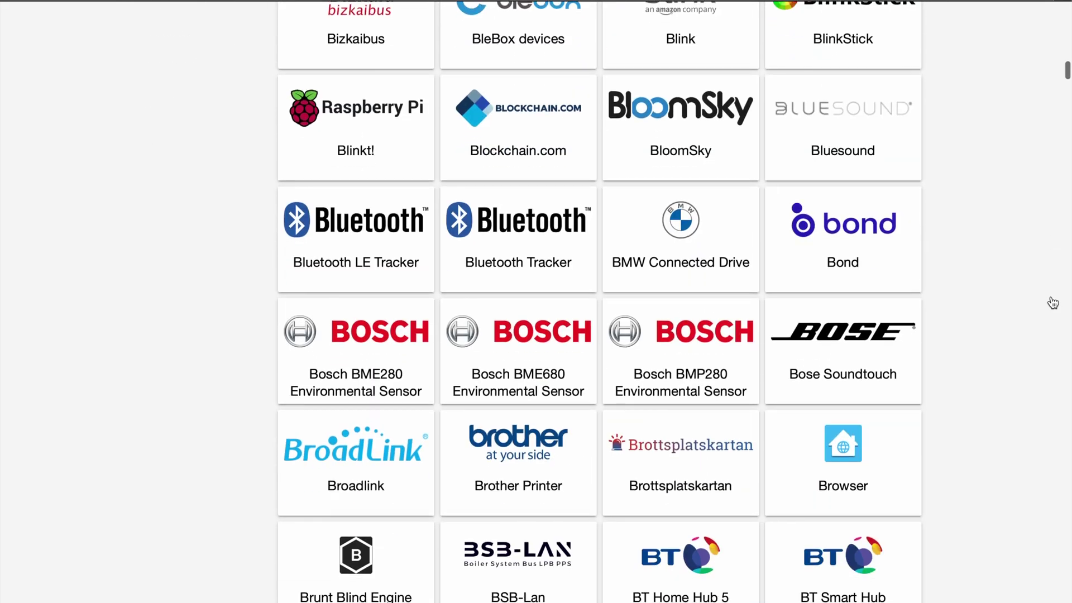
scroll(1053, 303, down, 7)
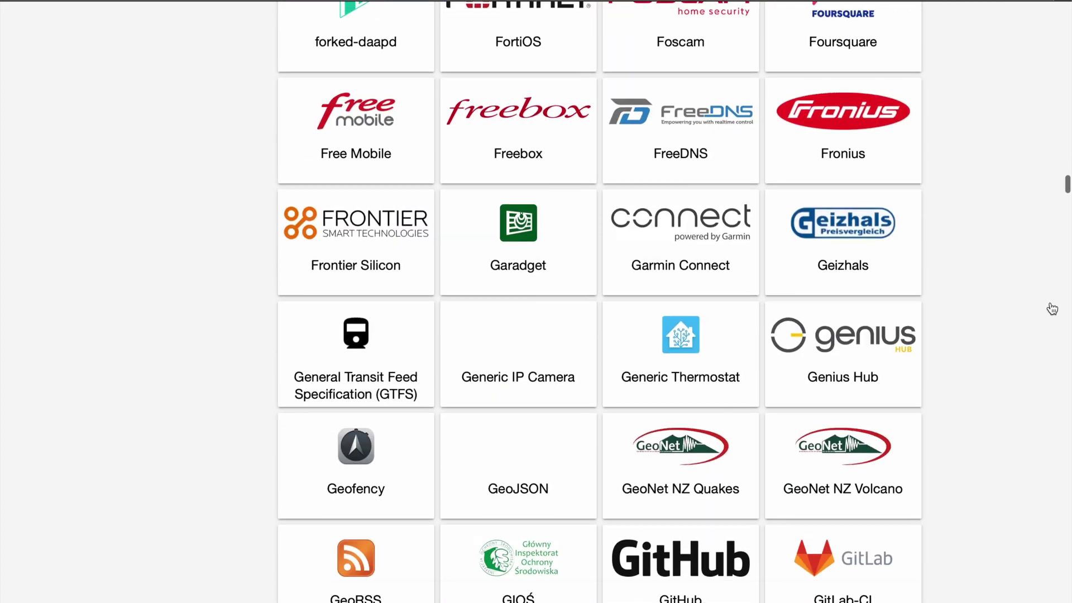
scroll(1052, 308, down, 20)
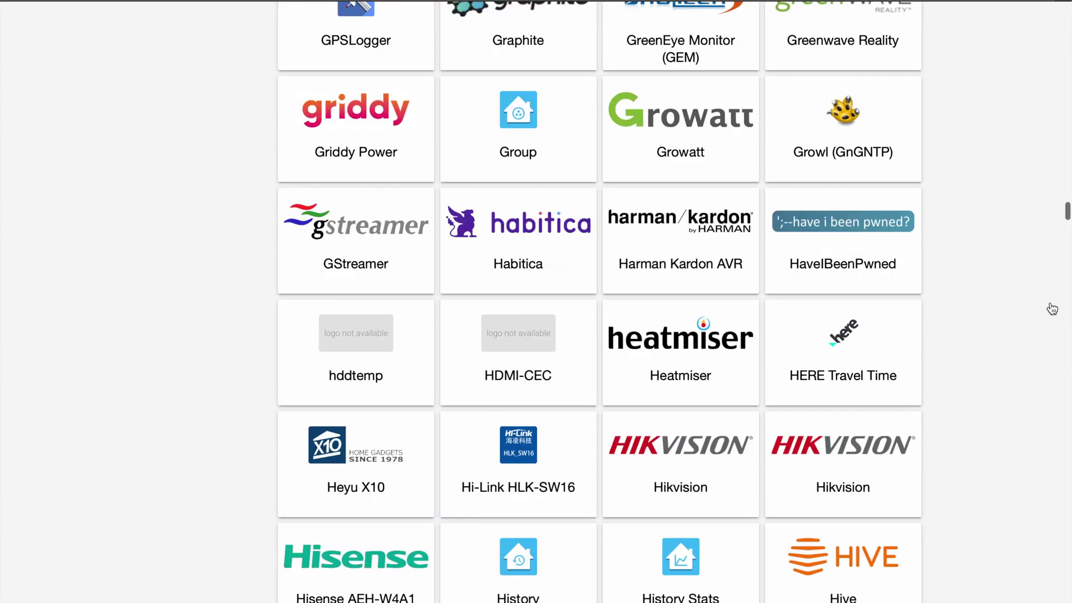
scroll(1051, 309, down, 16)
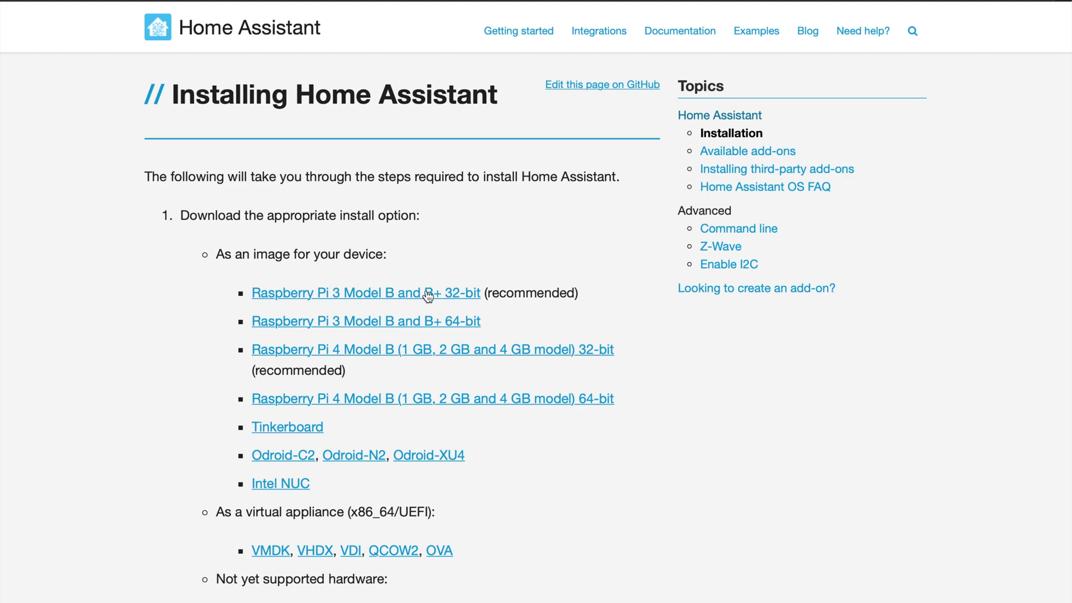
Step: Download the Raspberry Pi 3 32-bit image hassos_rpi3-4.12.img.gz and check its progress
click(423, 298)
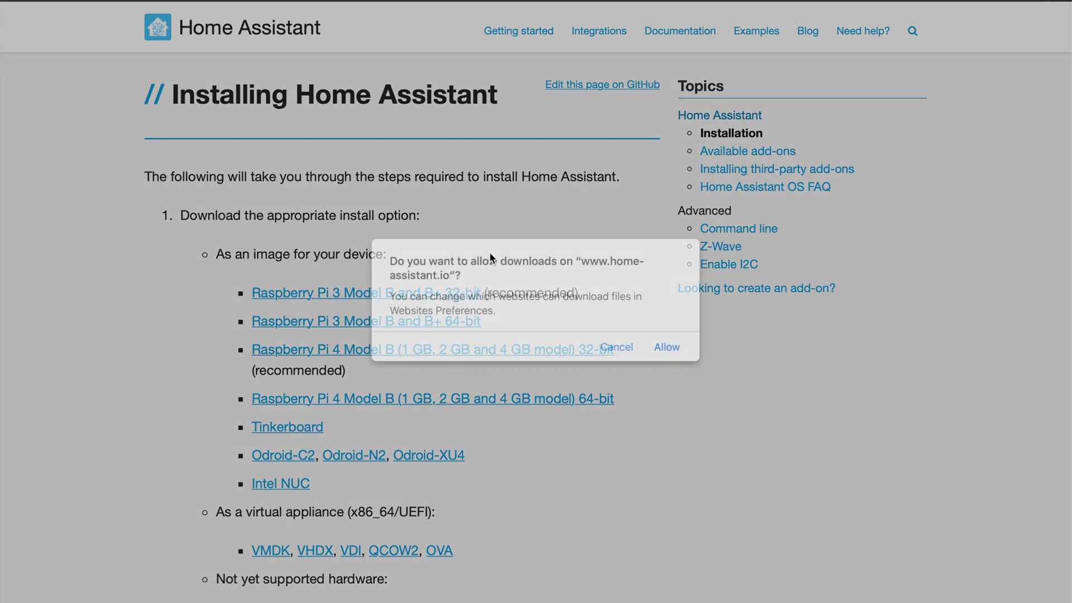
click(669, 349)
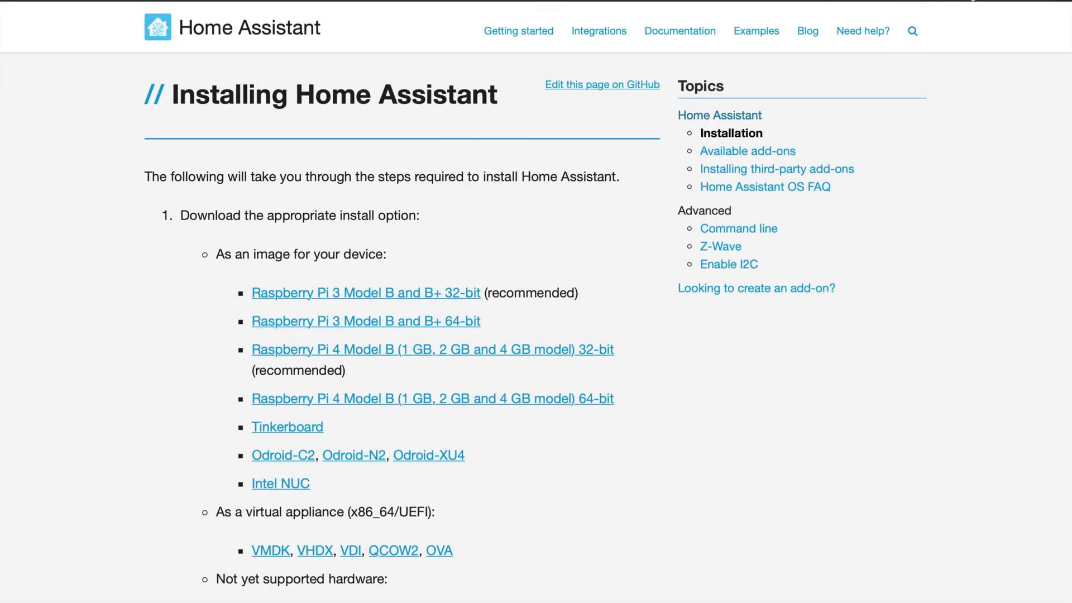
click(969, 1)
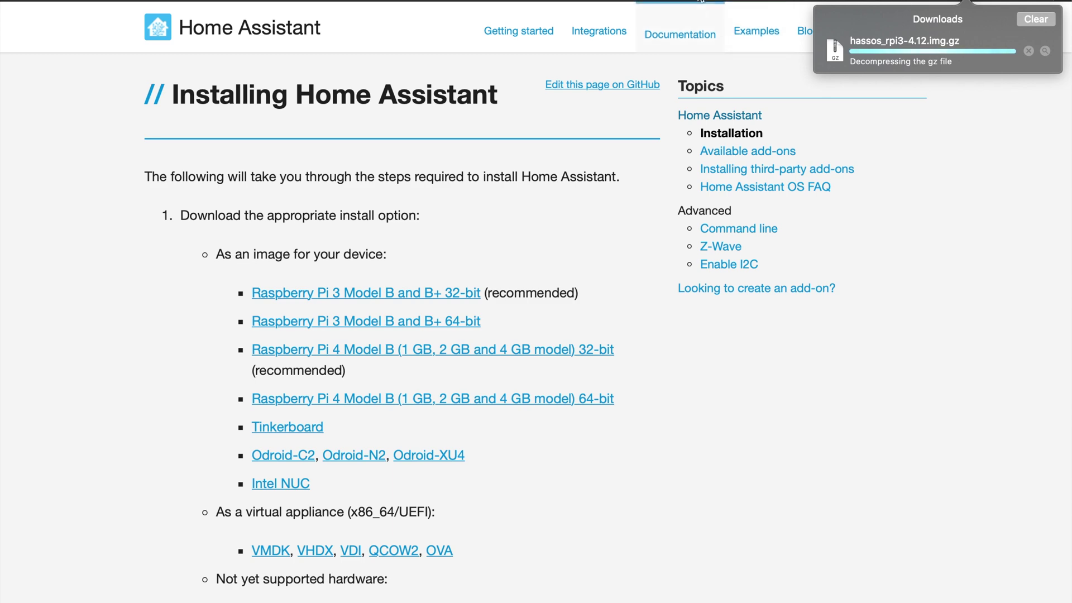
click(675, 1)
text(et)
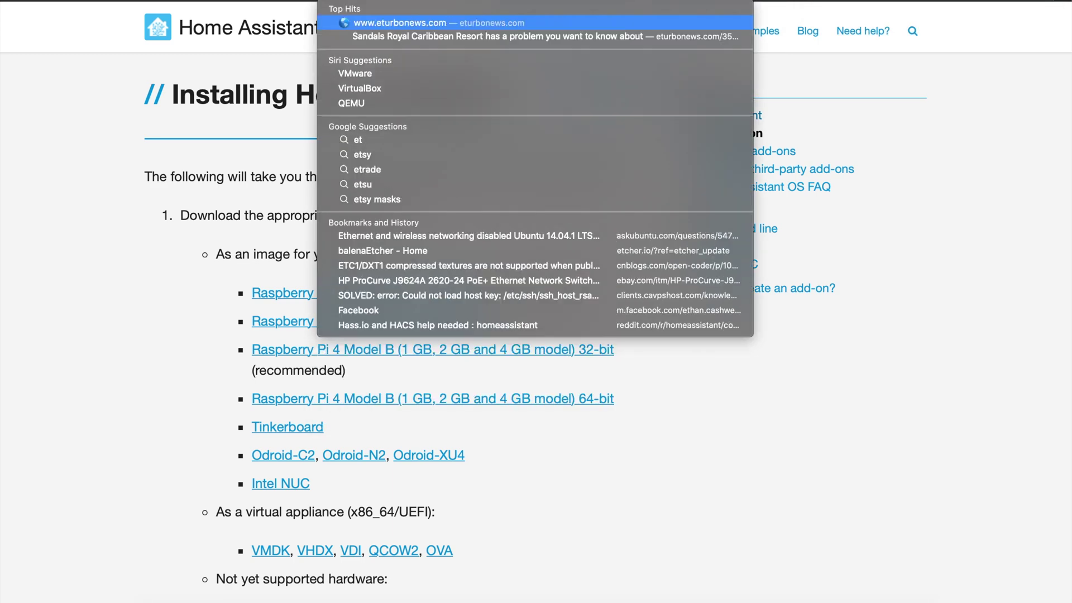
text(ch)
Step: Load etcher.io and check the other platform builds beside the macOS v1.5.106 download
key(Return)
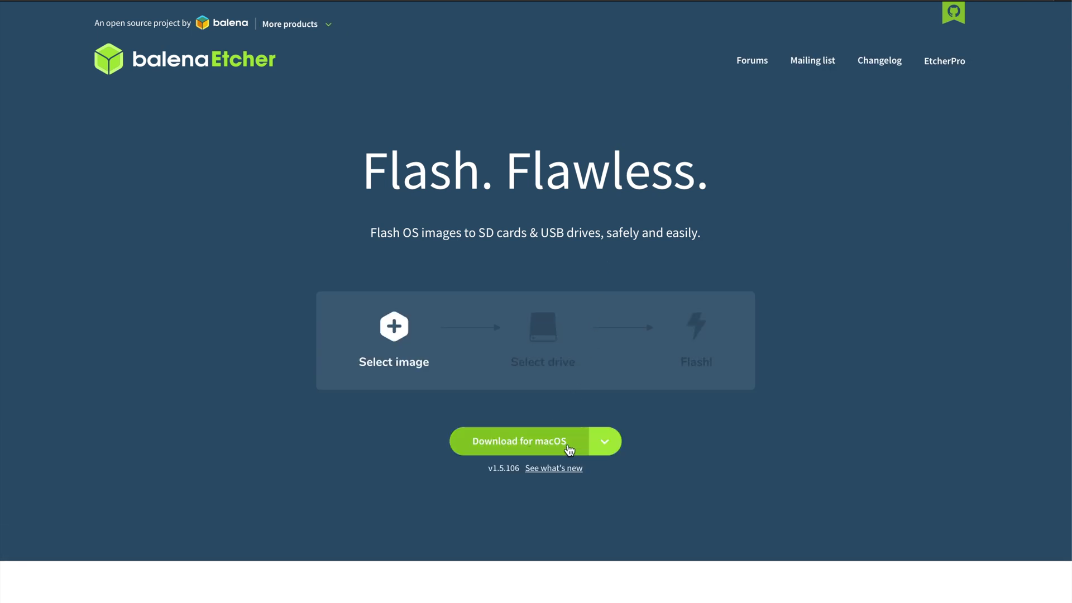
click(606, 444)
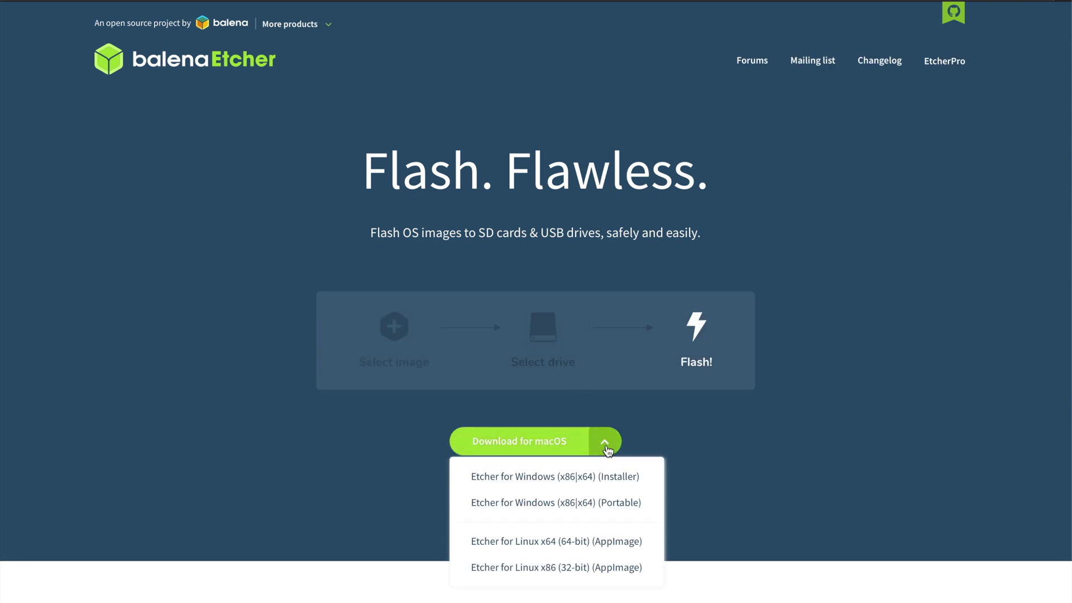
click(638, 447)
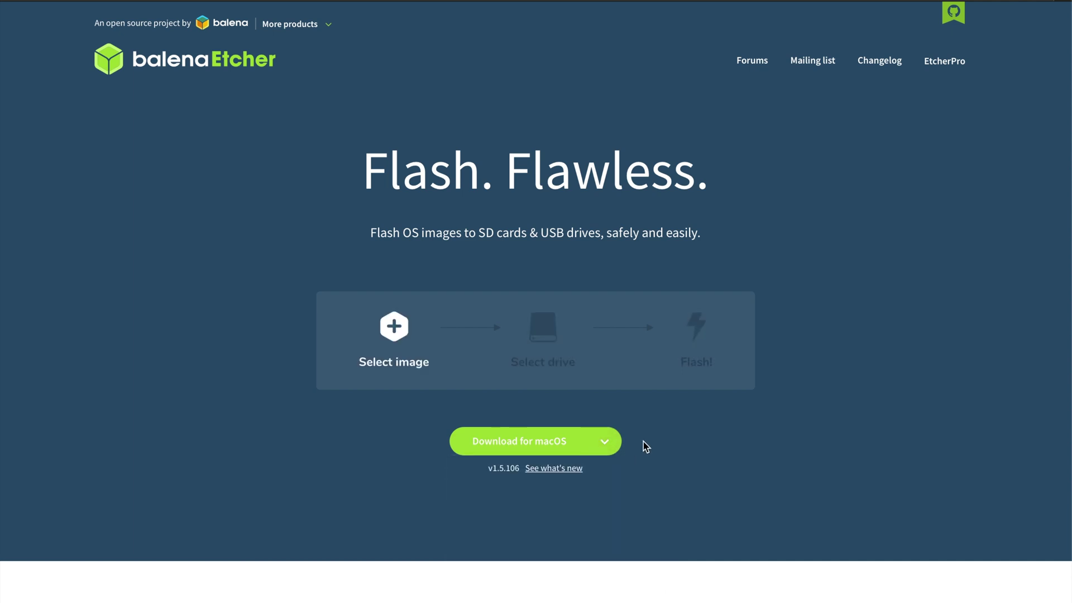
mouse_move(404, 586)
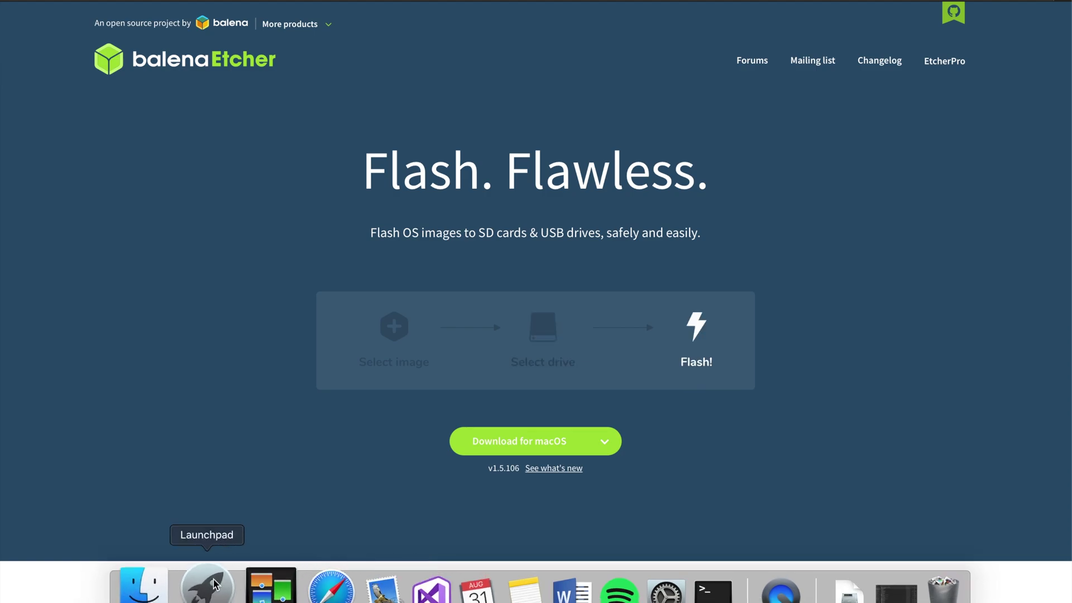
Step: Launch balenaEtcher and load the hassos_rpi3-4.12.img image
click(211, 586)
text(etcher)
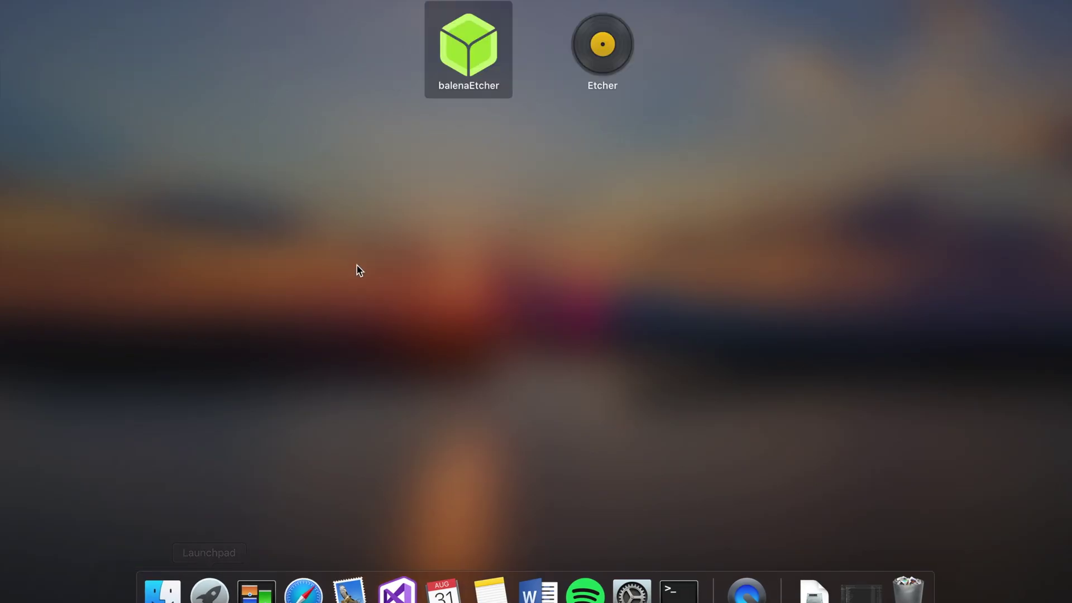
click(451, 63)
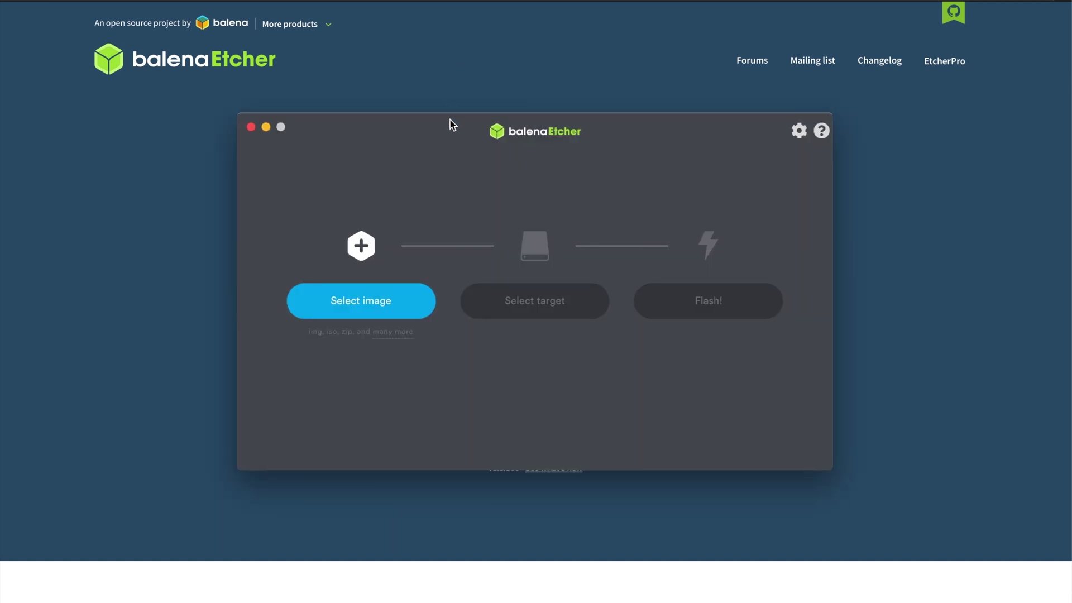
drag(450, 121, 447, 89)
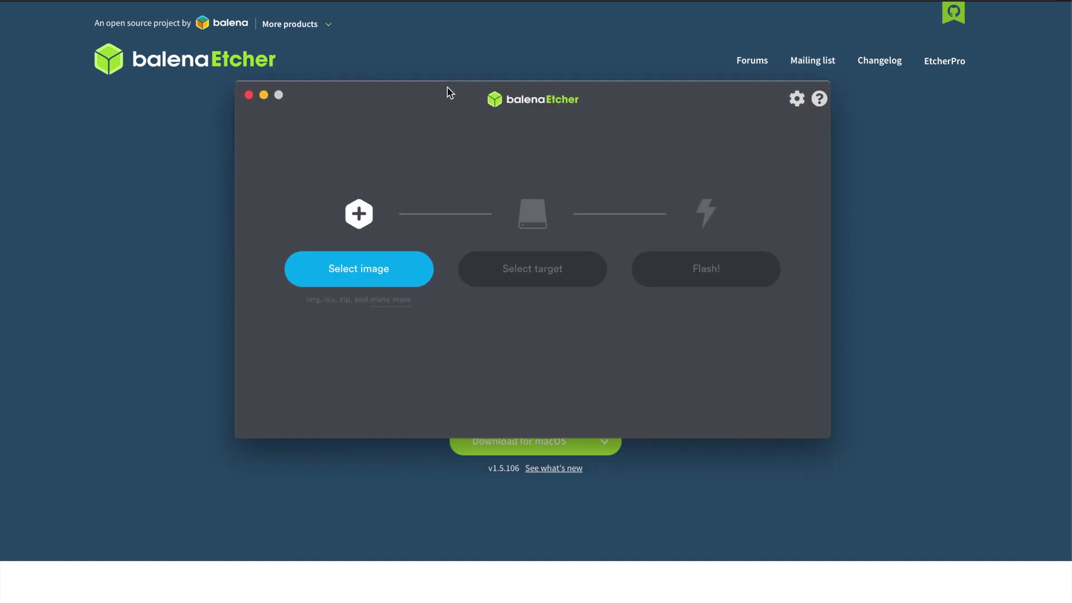
click(352, 272)
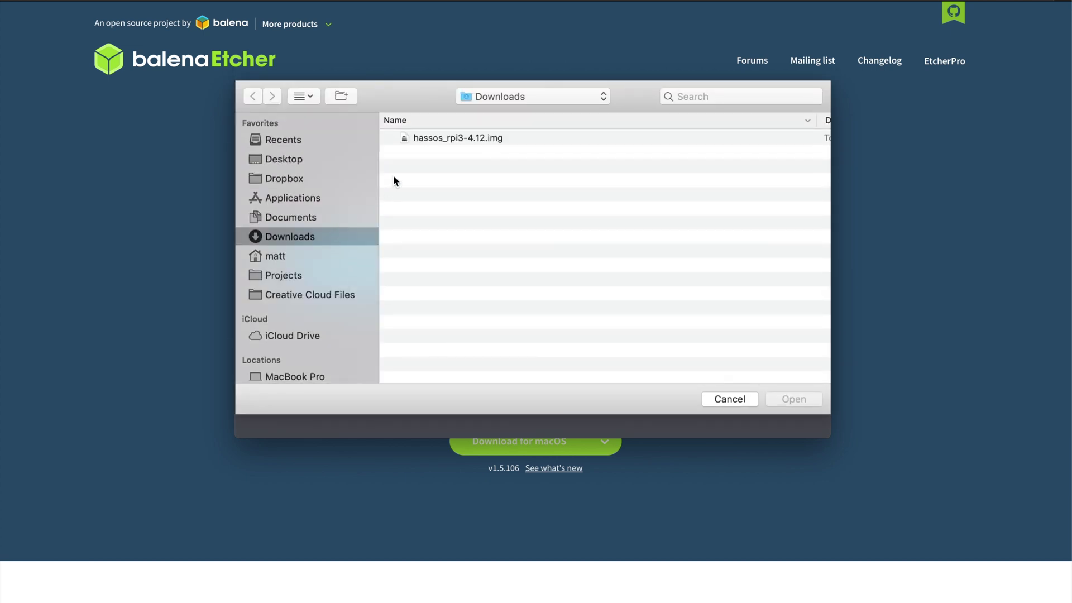
click(452, 140)
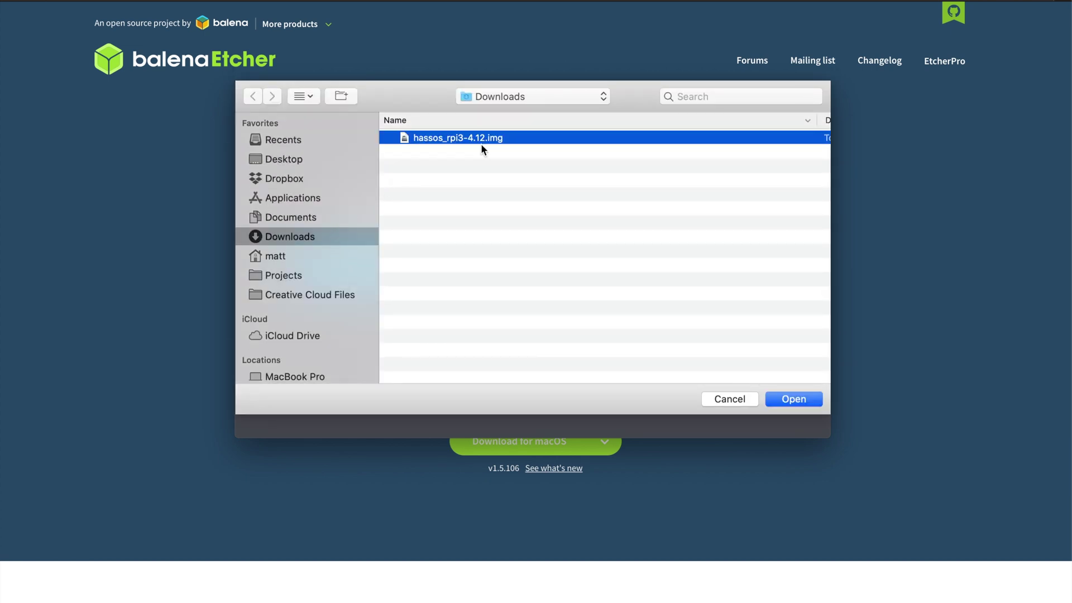
click(794, 398)
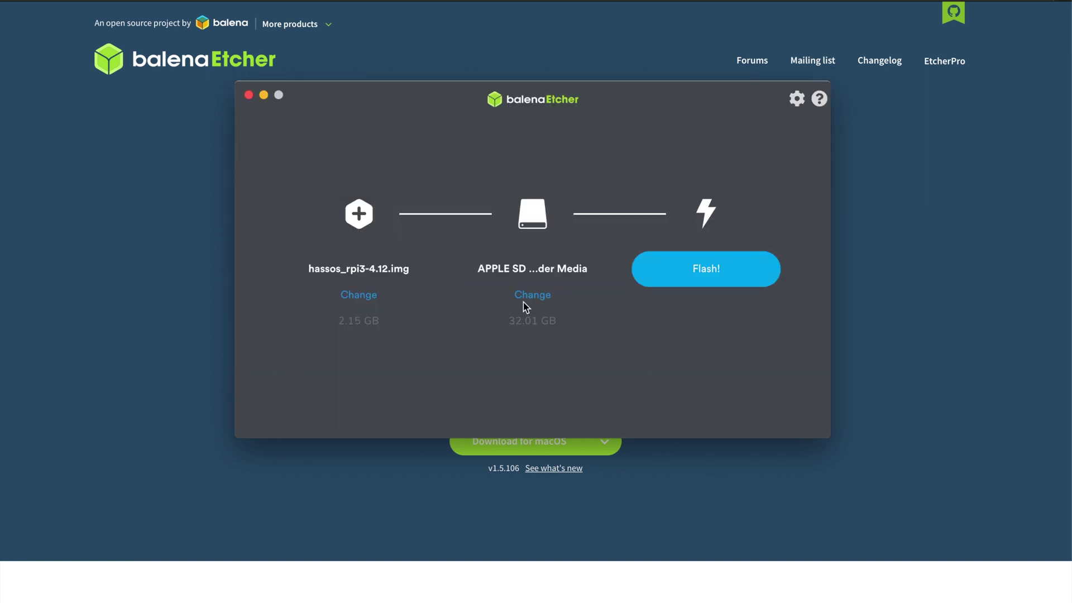
Step: Target the APPLE SD Card Reader drive, flash it, and ignore the unreadable-disk warning
click(541, 296)
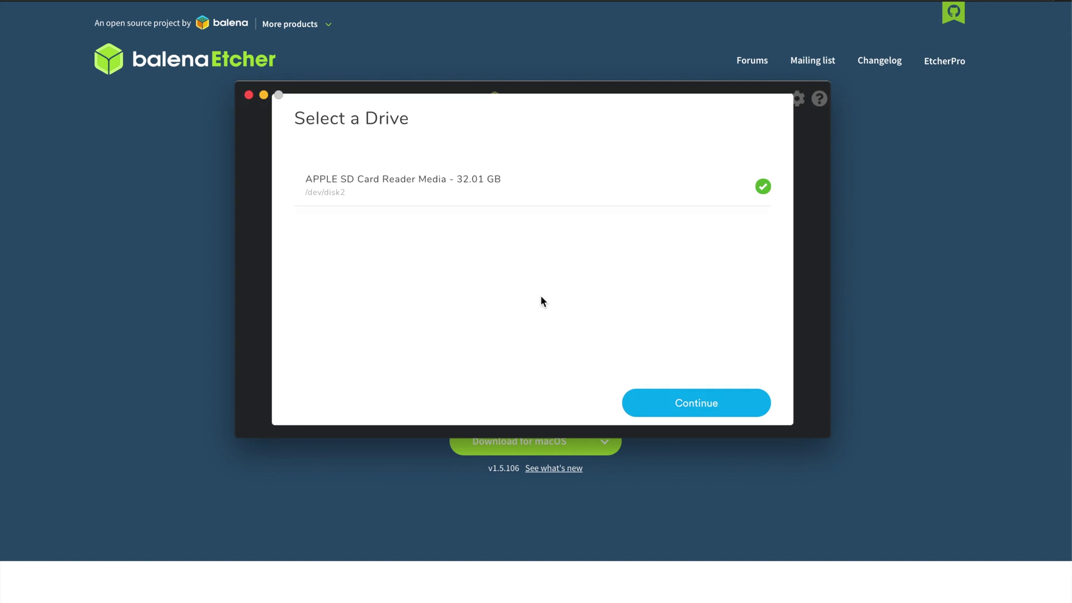
click(517, 183)
click(471, 193)
click(731, 402)
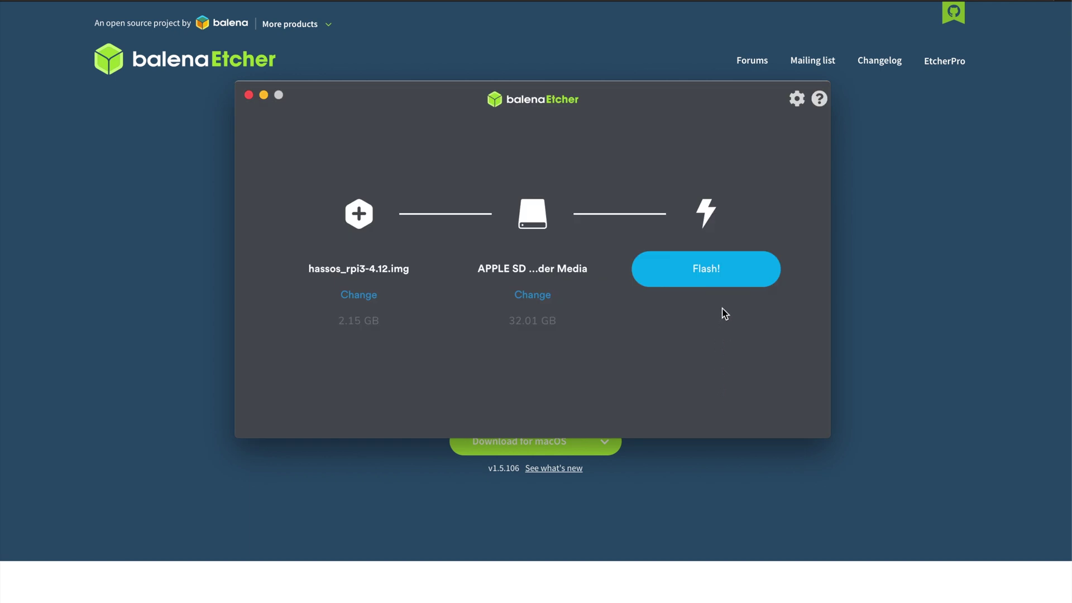
click(735, 269)
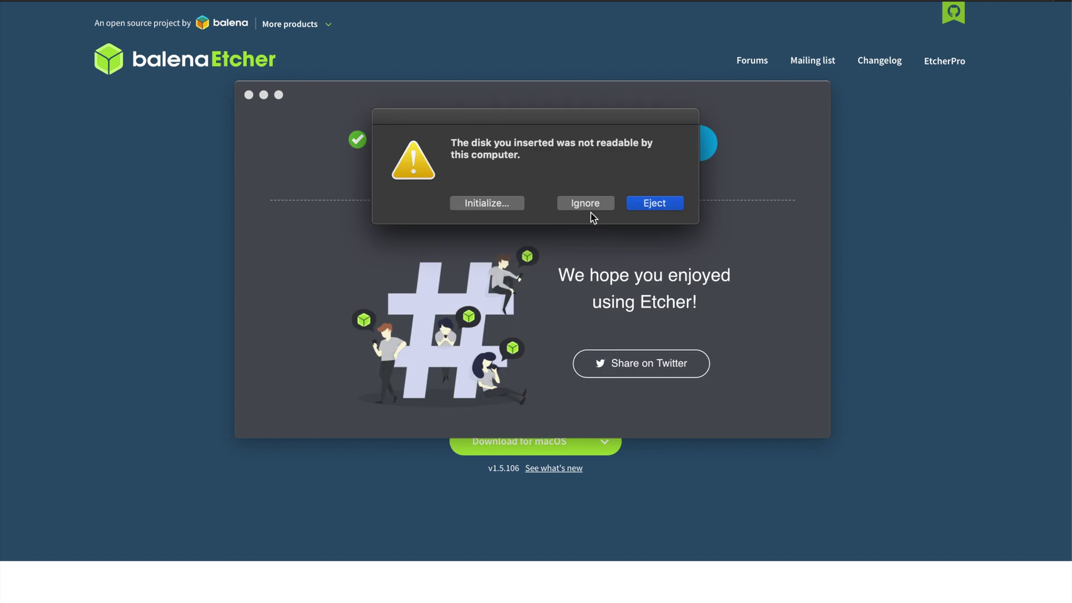
click(586, 204)
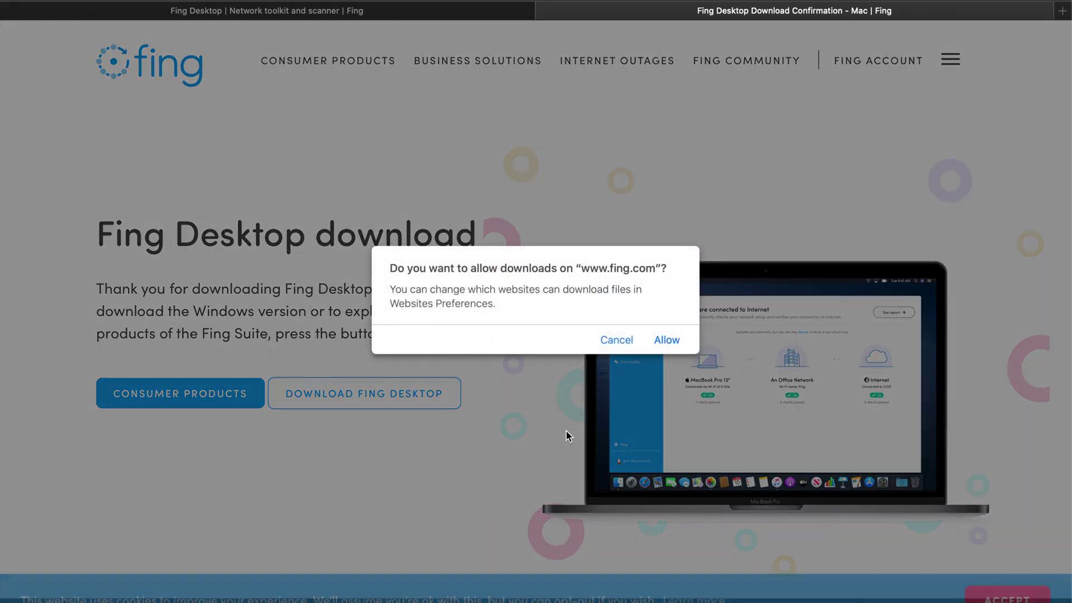
Step: Allow the fing.com download, watch the 112.7 MB Fing.dmg finish, and open it
click(667, 345)
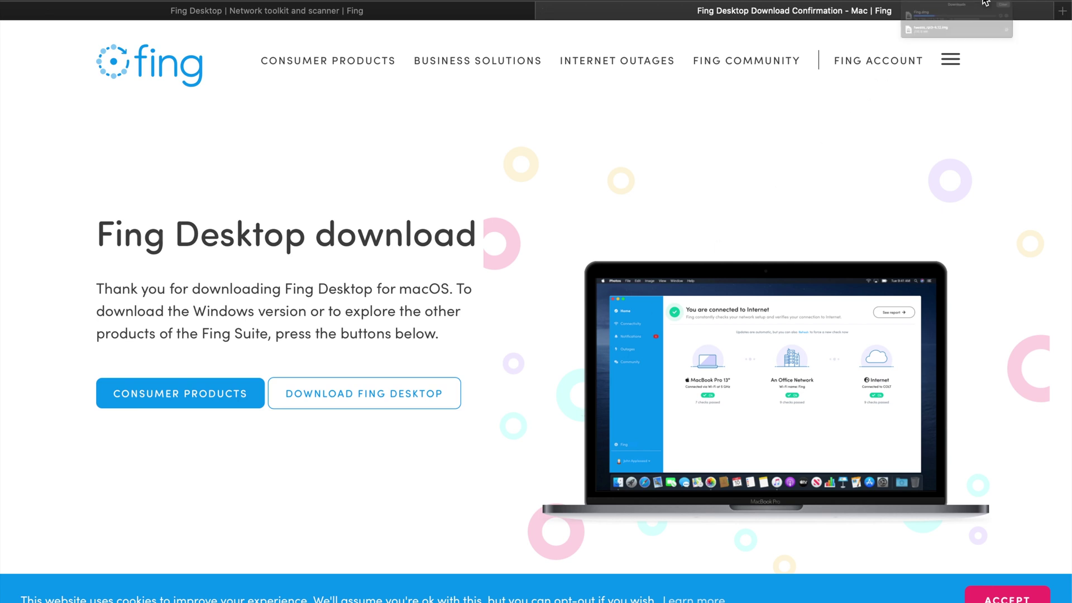
click(985, 7)
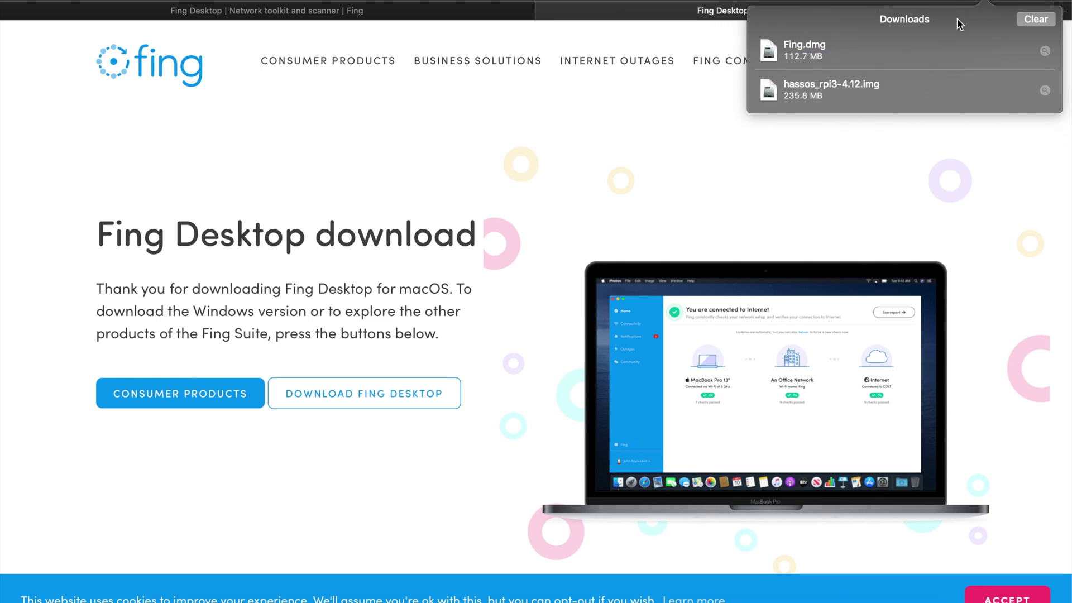
mouse_move(863, 600)
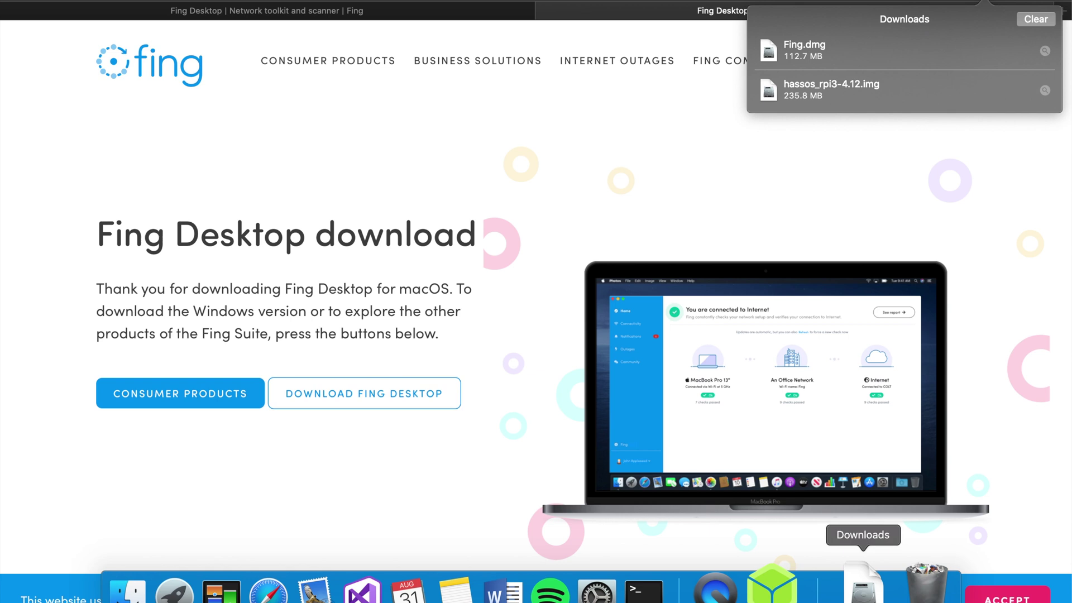
click(863, 600)
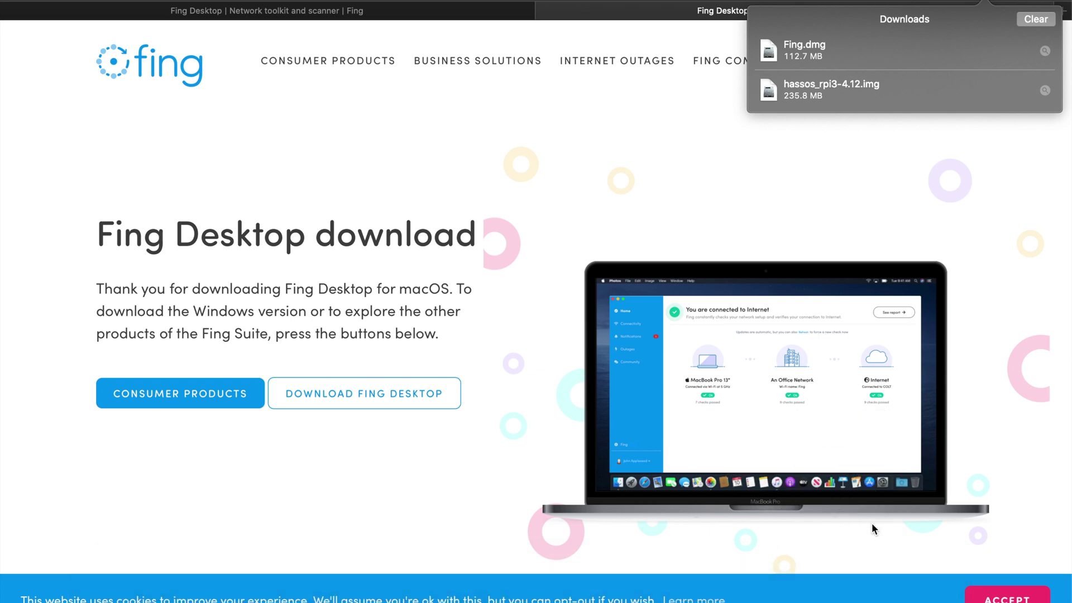
click(983, 7)
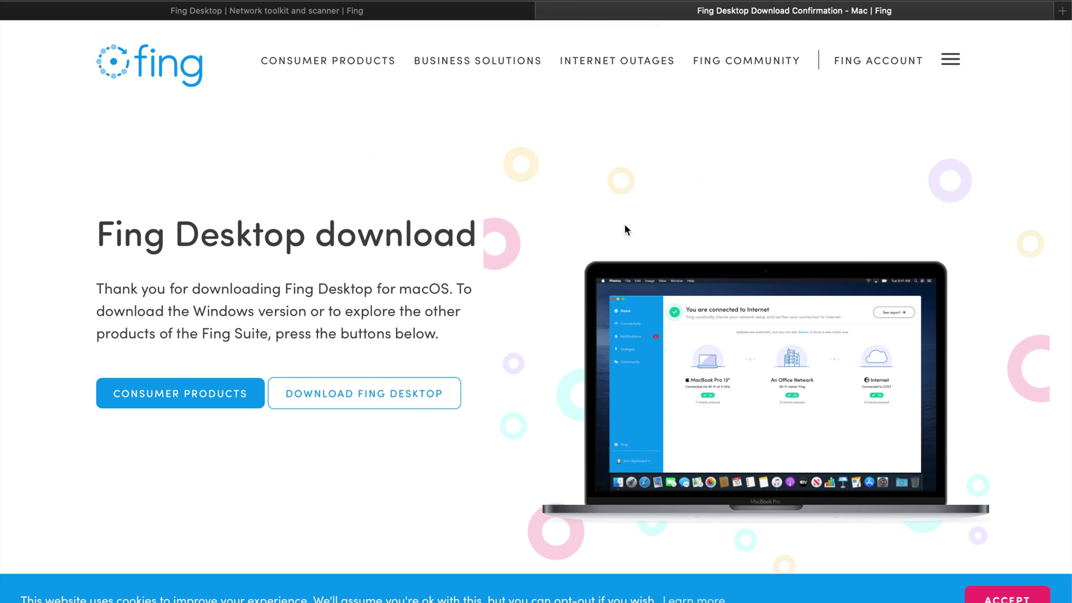
Step: Launch Fing from Applications, confirming the Internet-app prompt and granting privileged access
double_click(561, 179)
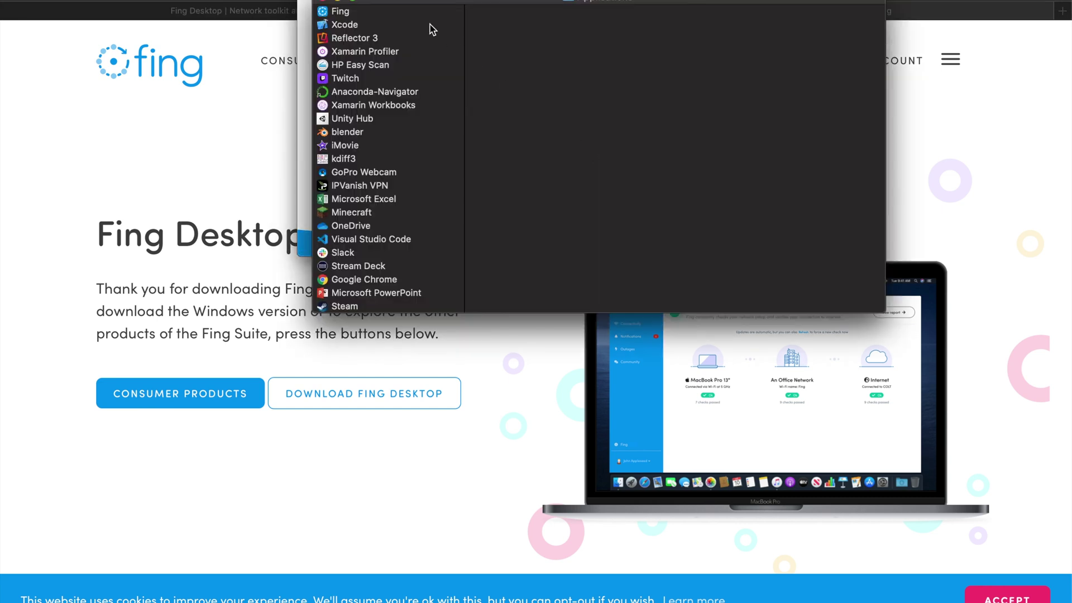
click(360, 12)
click(324, 2)
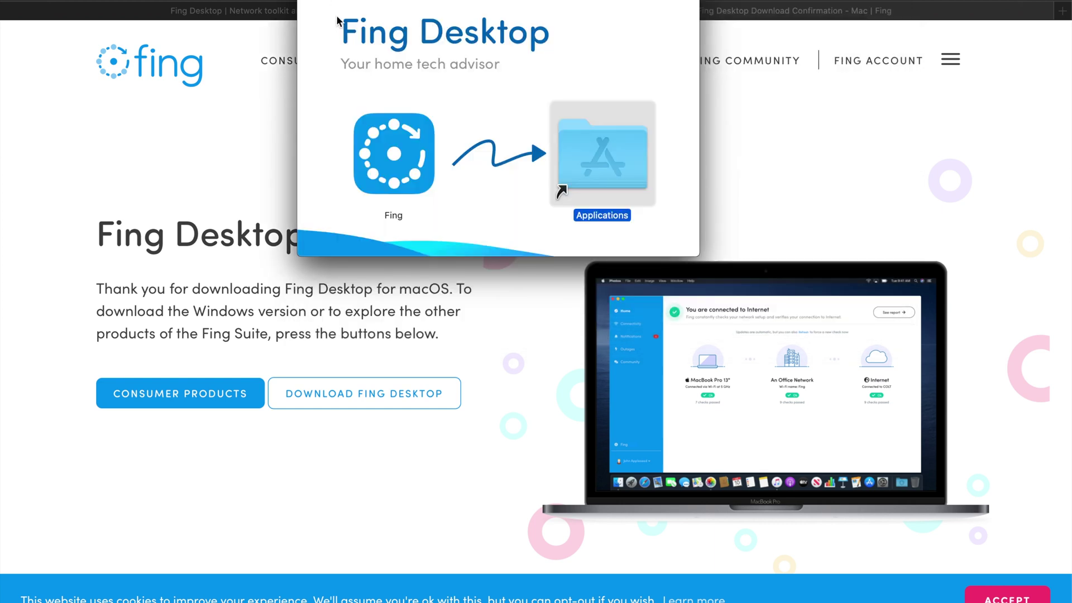
click(535, 208)
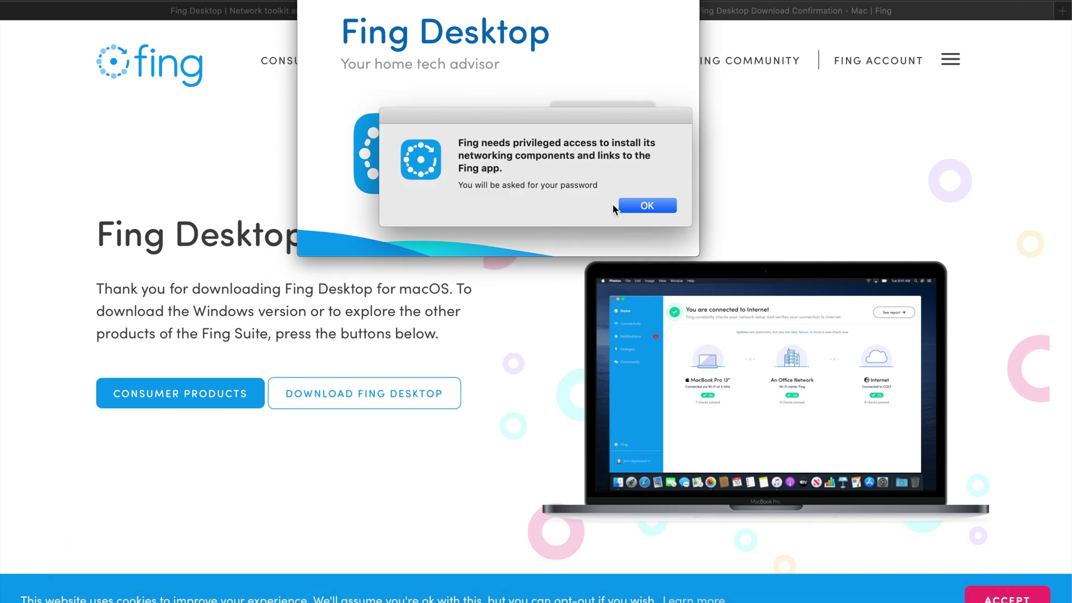
click(625, 205)
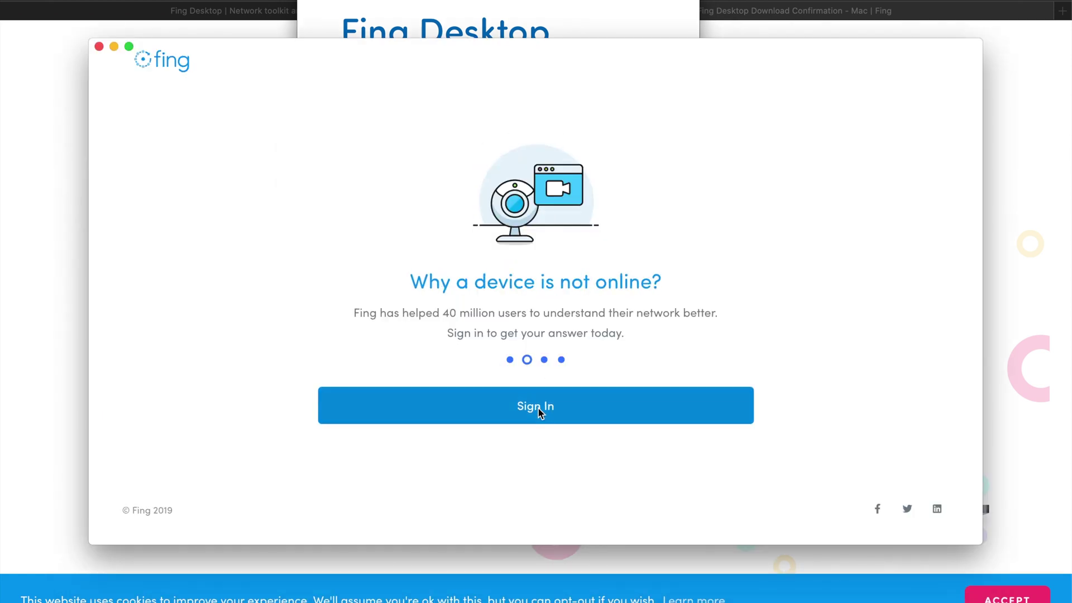
click(536, 409)
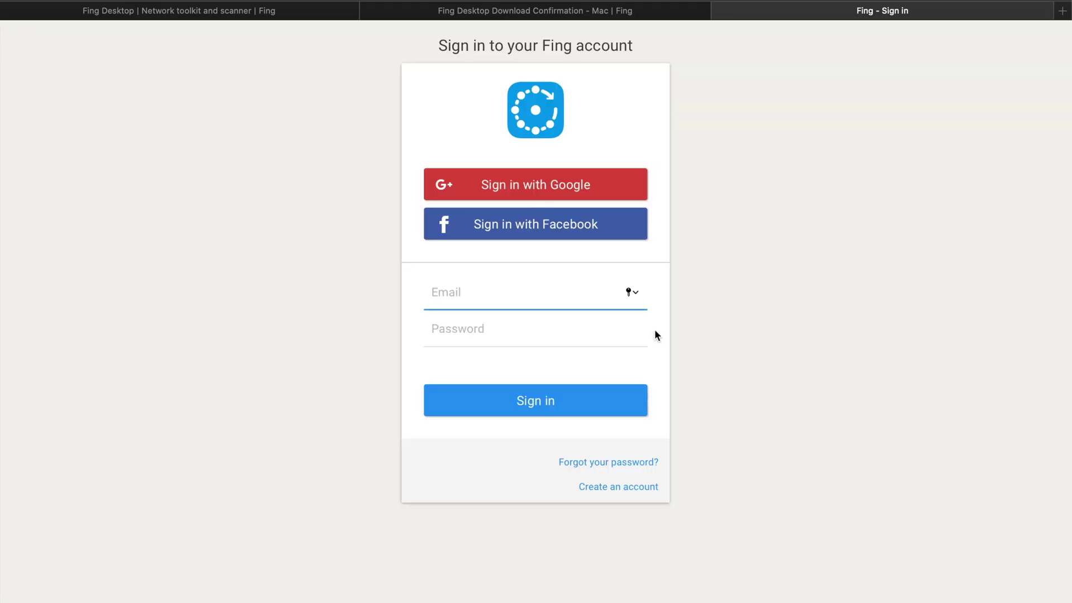
click(548, 188)
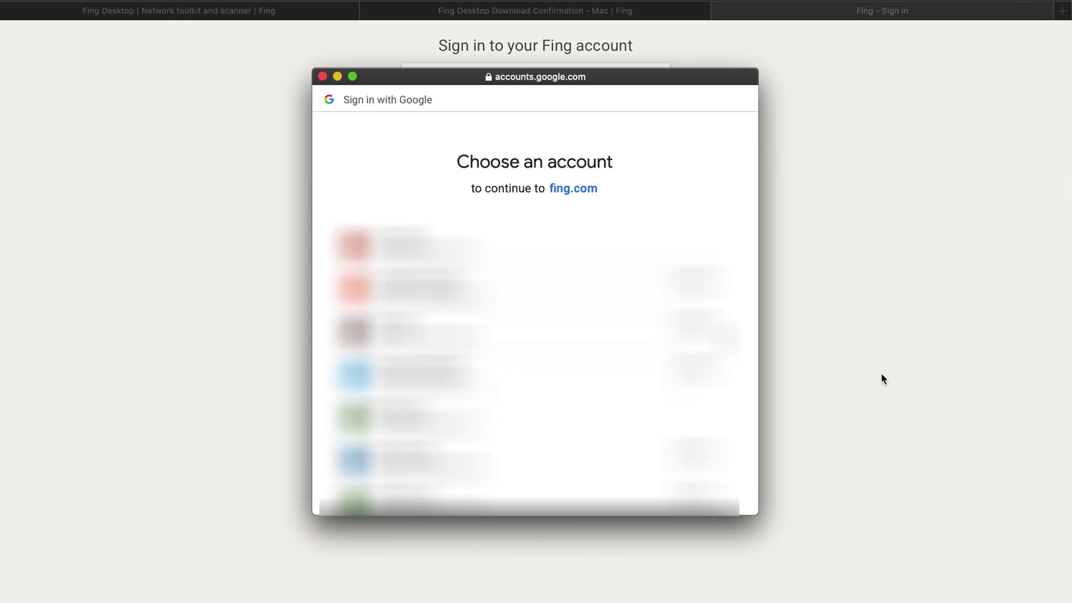
click(410, 246)
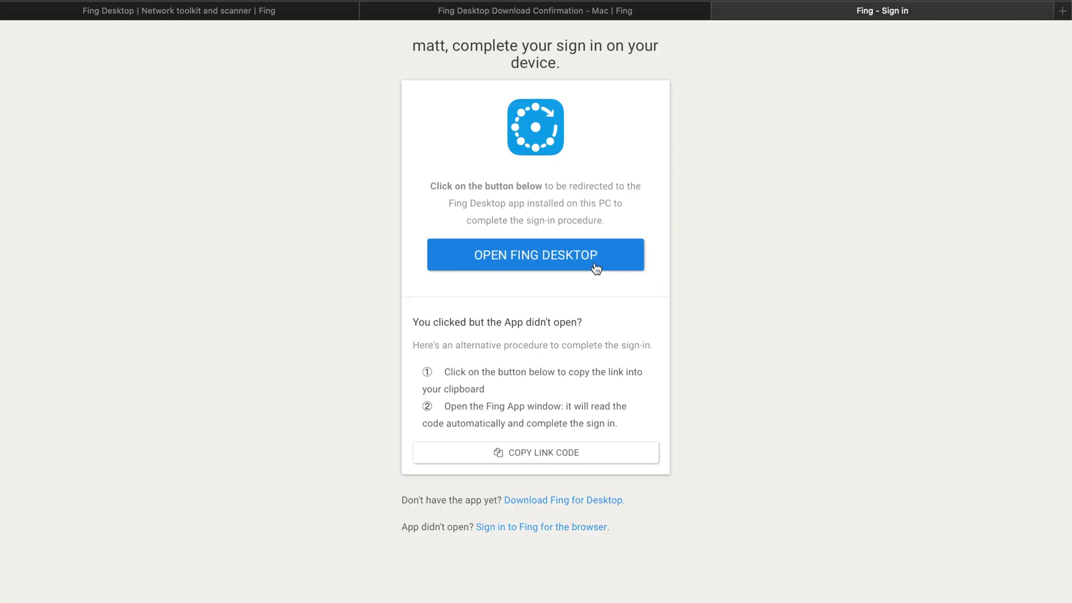
click(570, 258)
click(666, 323)
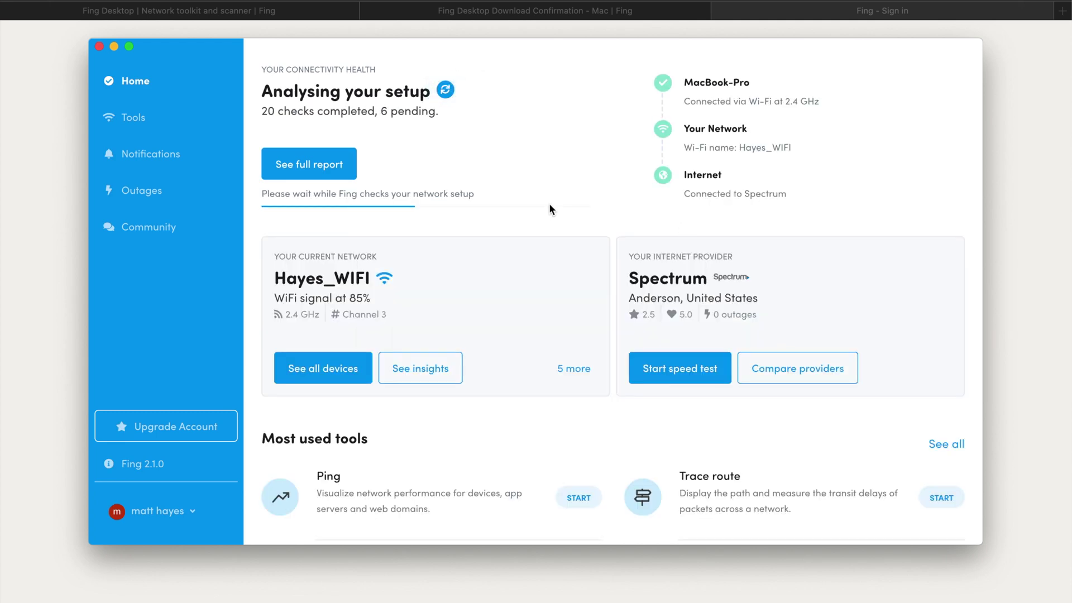
click(337, 373)
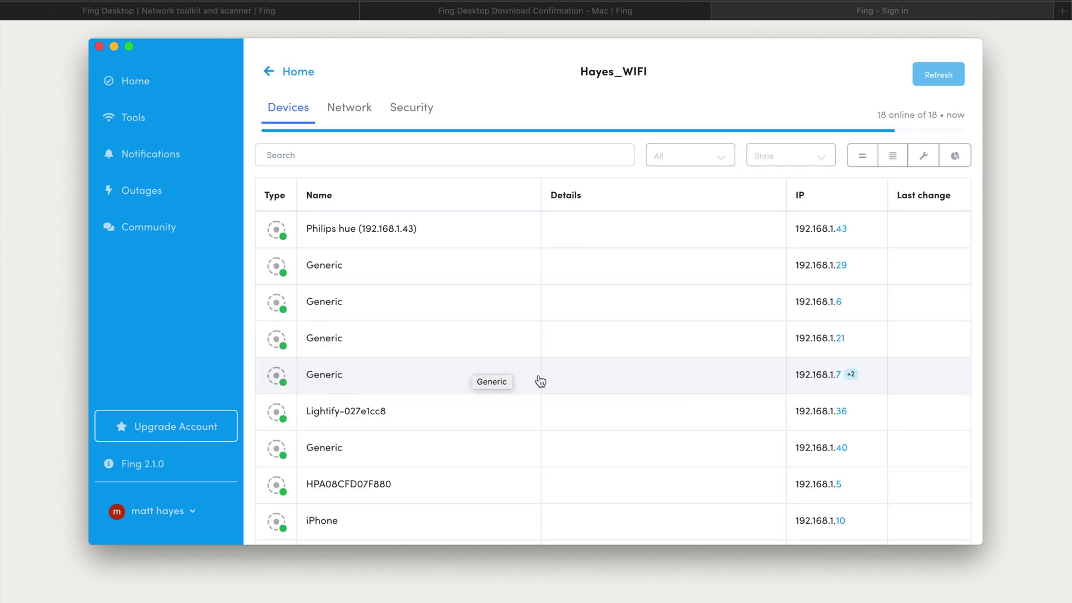
Step: Page through both device lists and open the homeassistant device at 192.168.1.15
scroll(539, 381, down, 2)
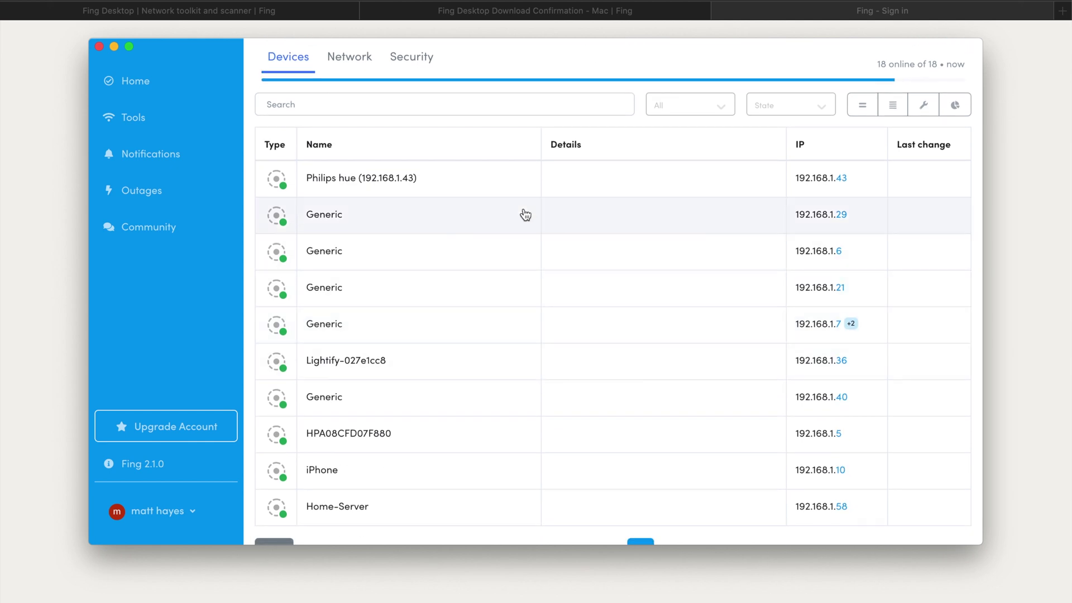
scroll(526, 216, down, 1)
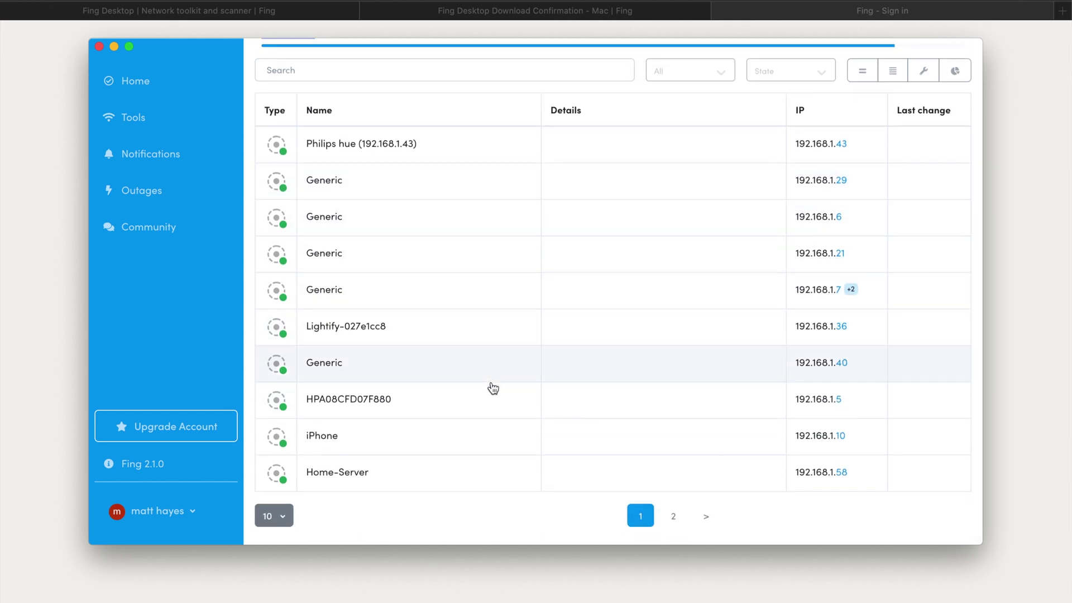
click(674, 516)
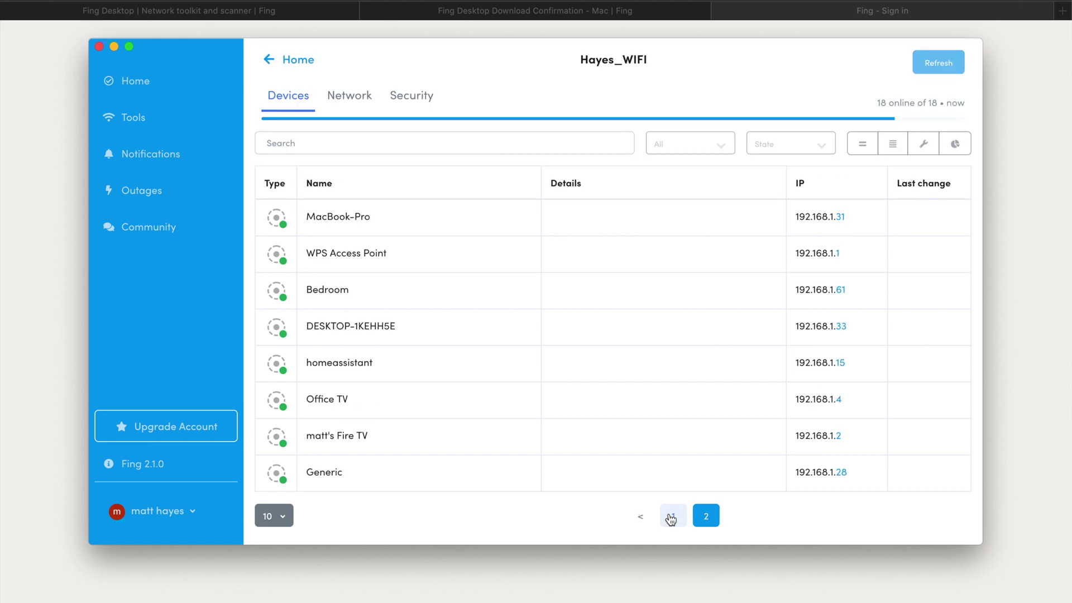
scroll(489, 425, up, 1)
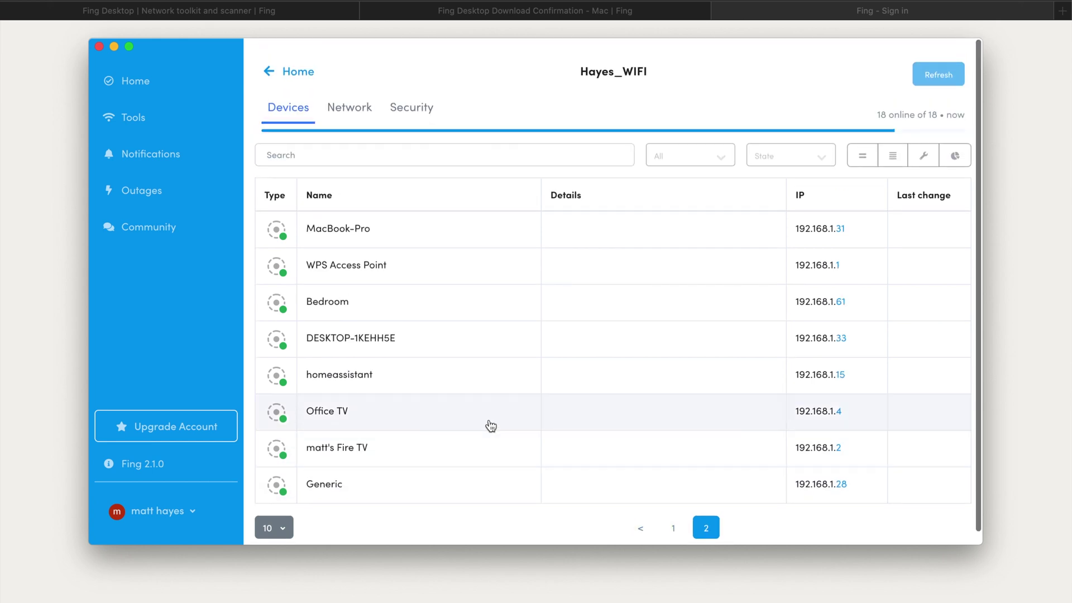
scroll(493, 375, down, 1)
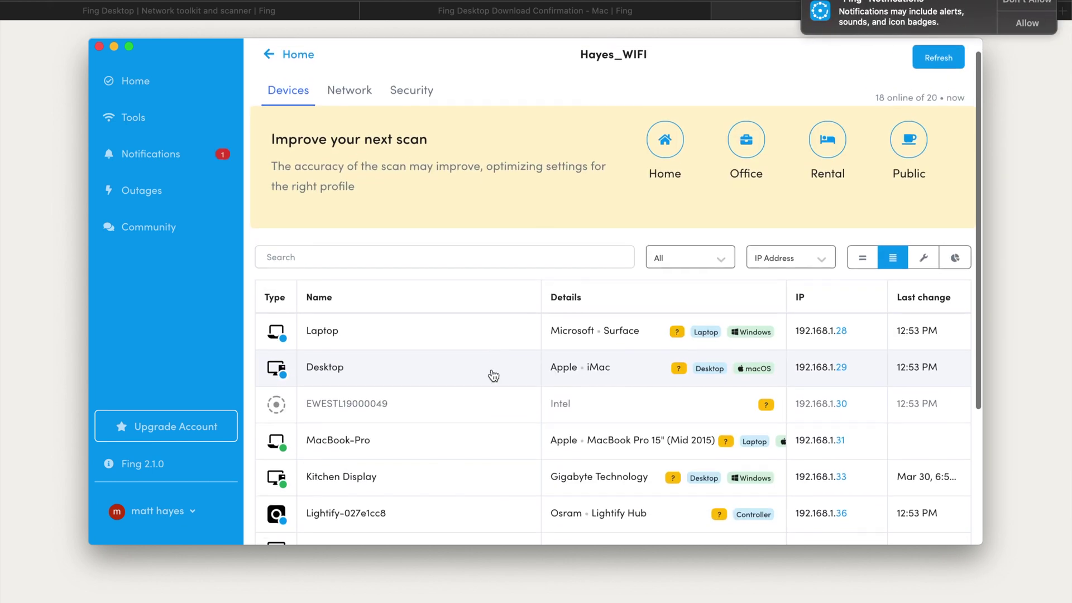
scroll(493, 375, down, 3)
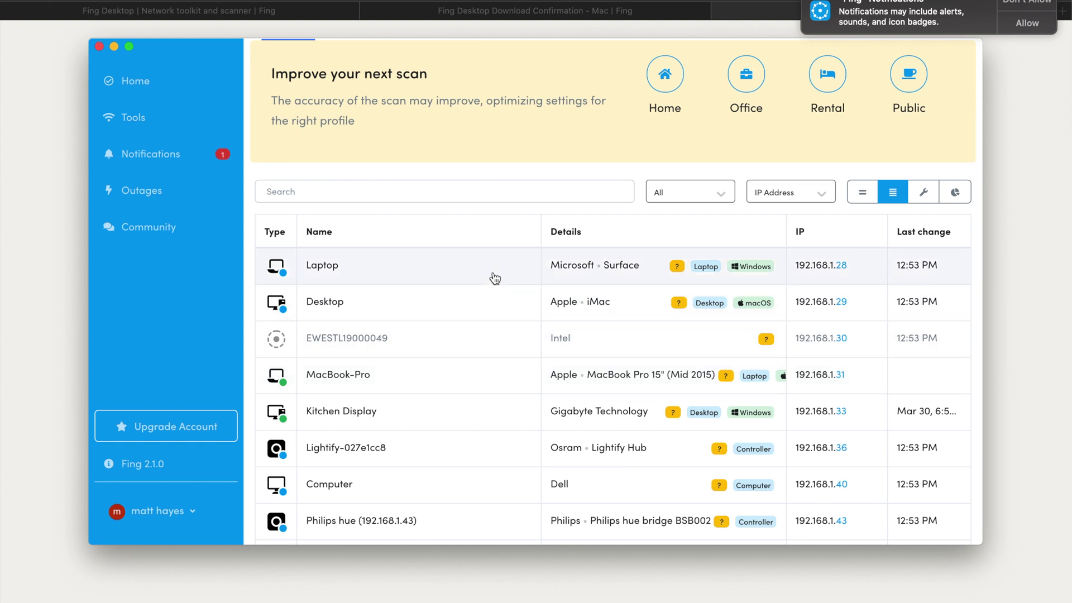
scroll(495, 278, down, 5)
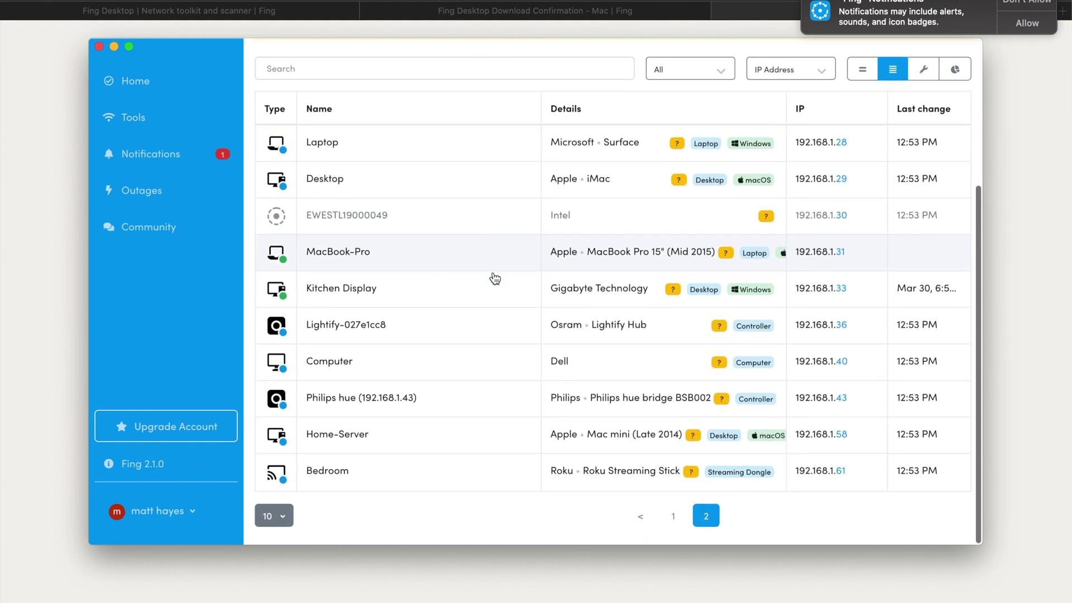
click(681, 517)
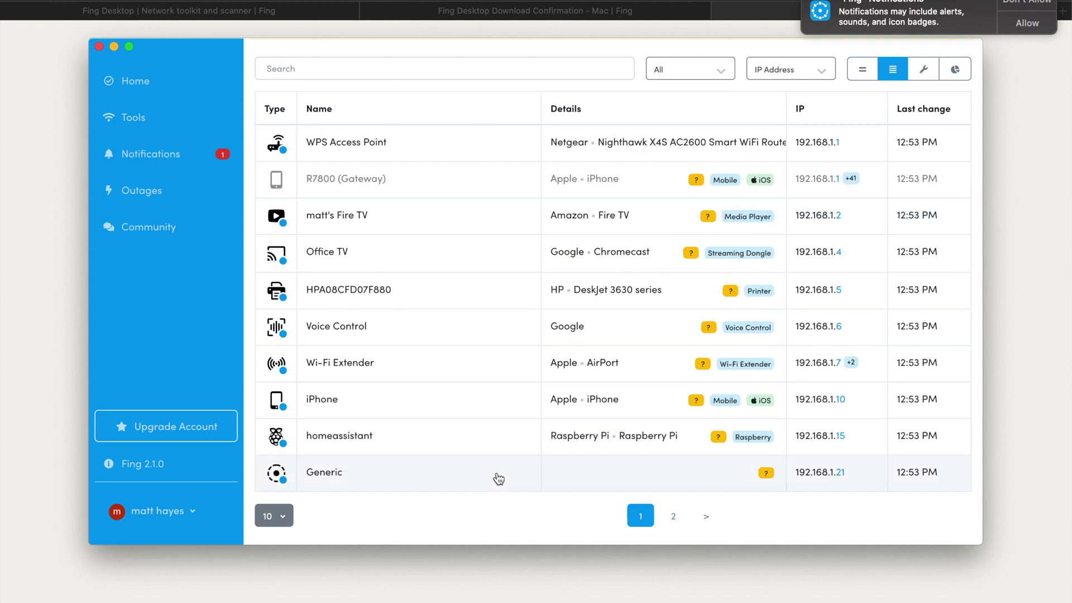
scroll(496, 476, up, 1)
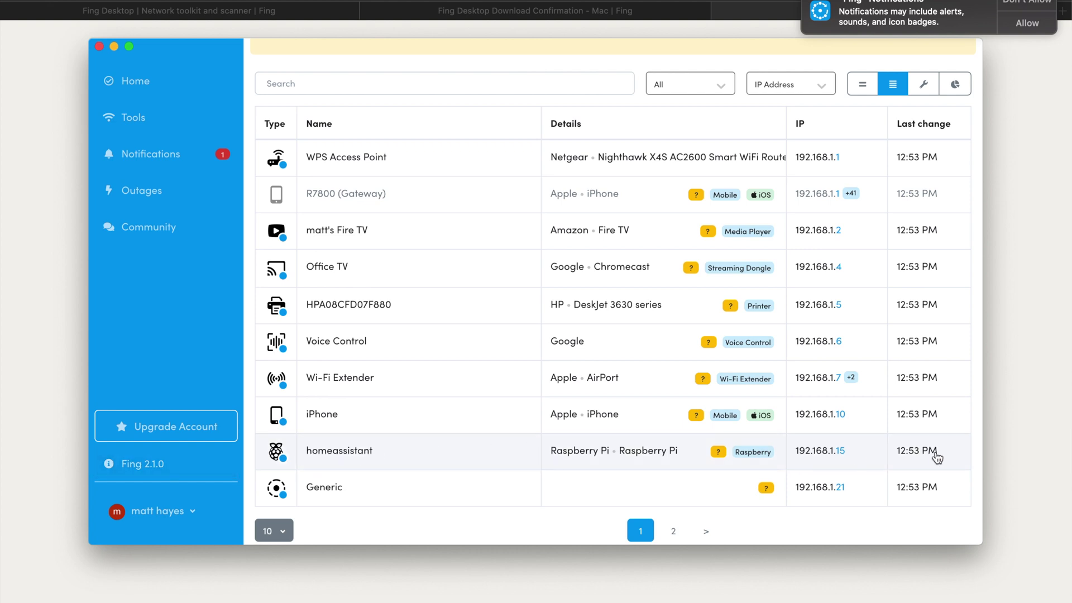
click(360, 453)
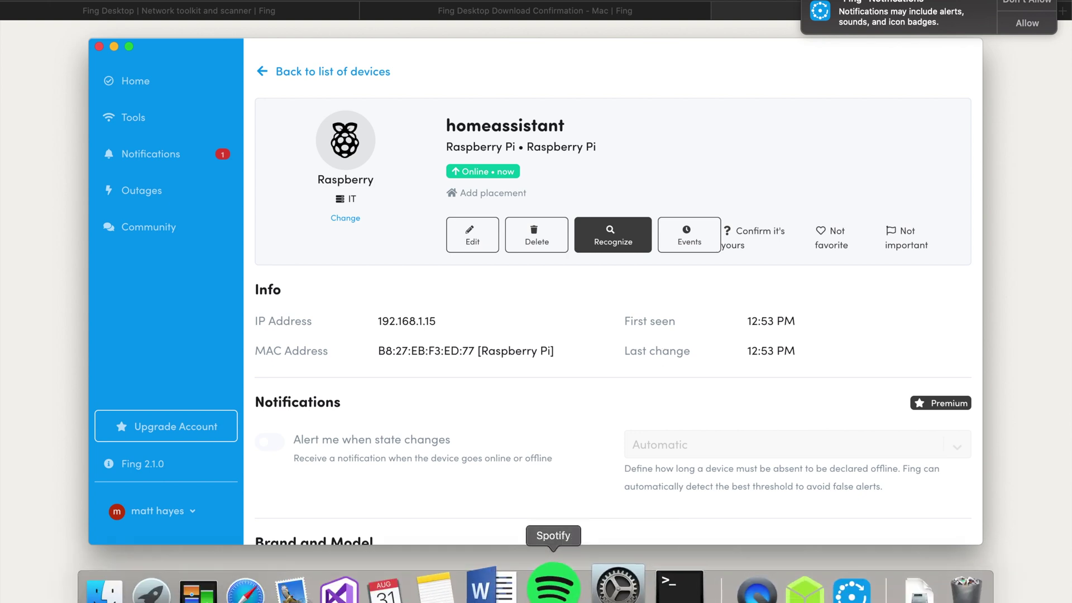
Step: Switch to Safari and load 192.168.1.15:8123
key(super+Tab)
key(super+l)
text(192.168)
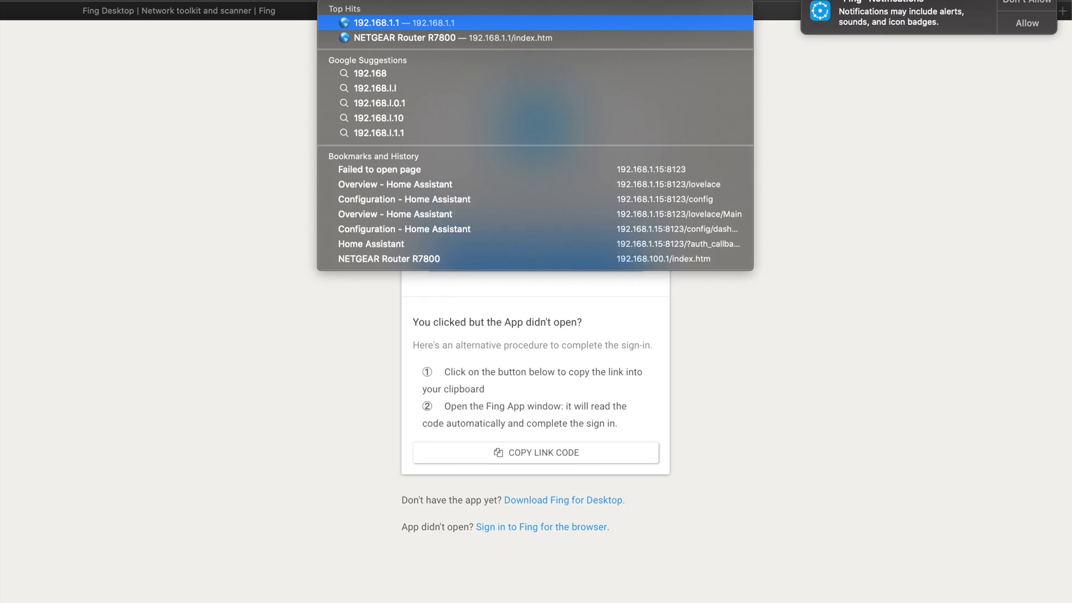
text(.1.15)
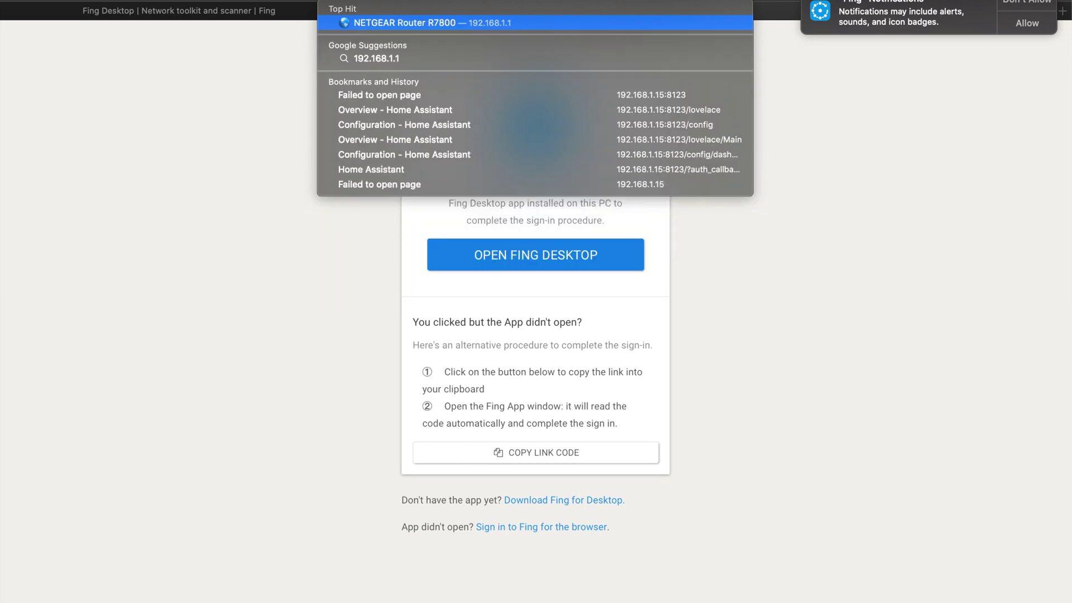
text(:)
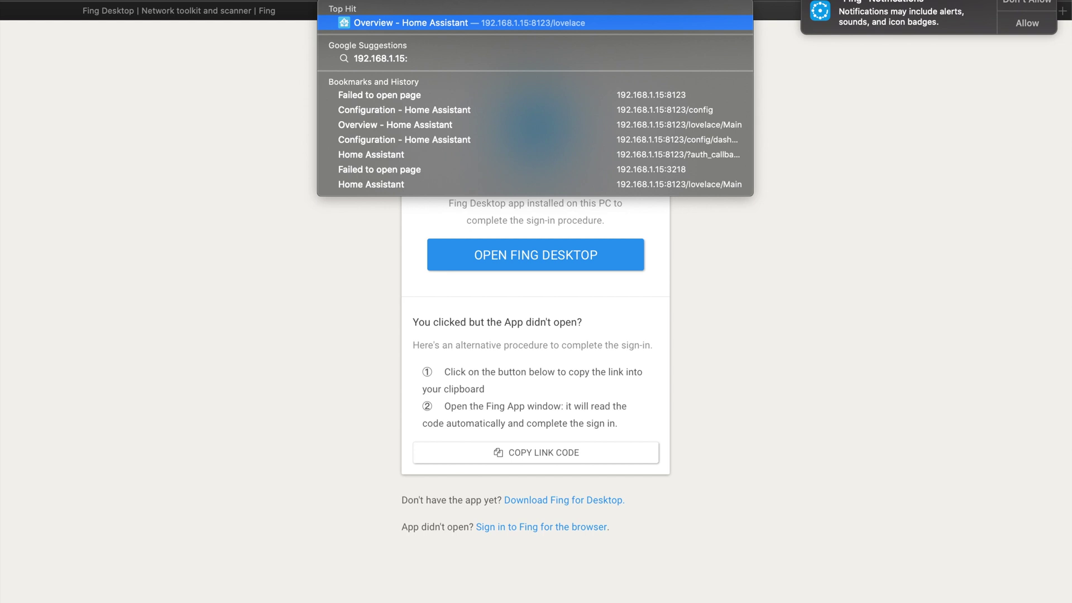
text(8123)
key(Return)
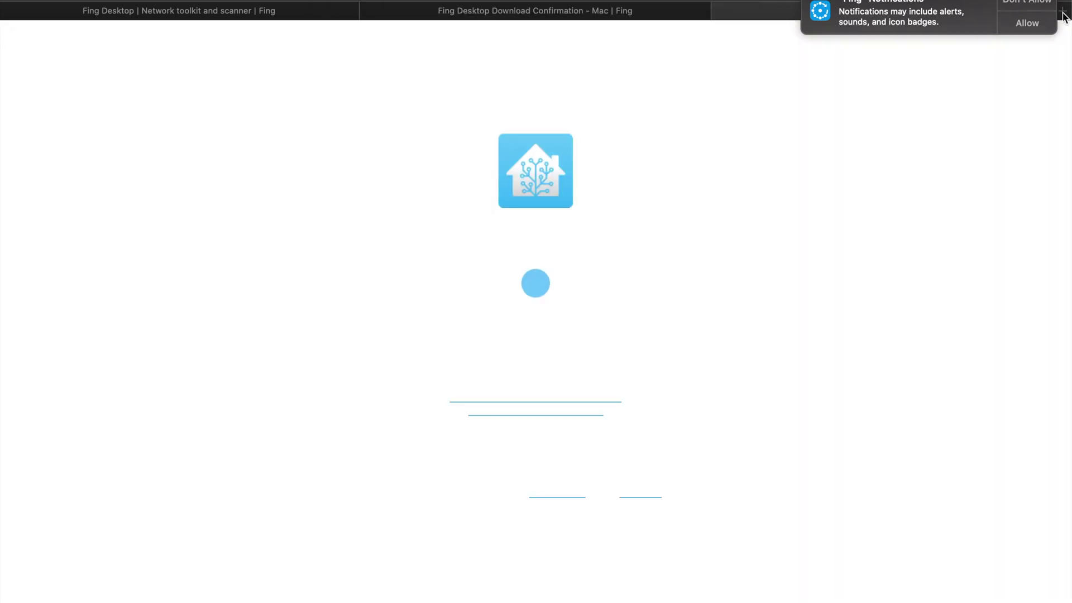
Step: Accept the notifications prompt, enter the owner's name, and create the first user account
click(1036, 22)
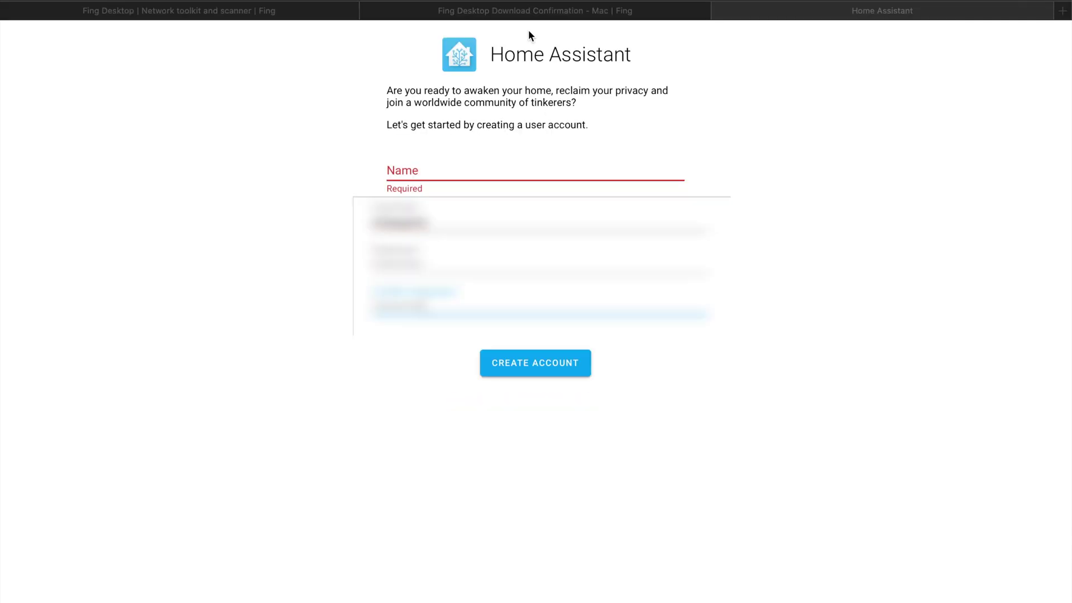
text(Matt)
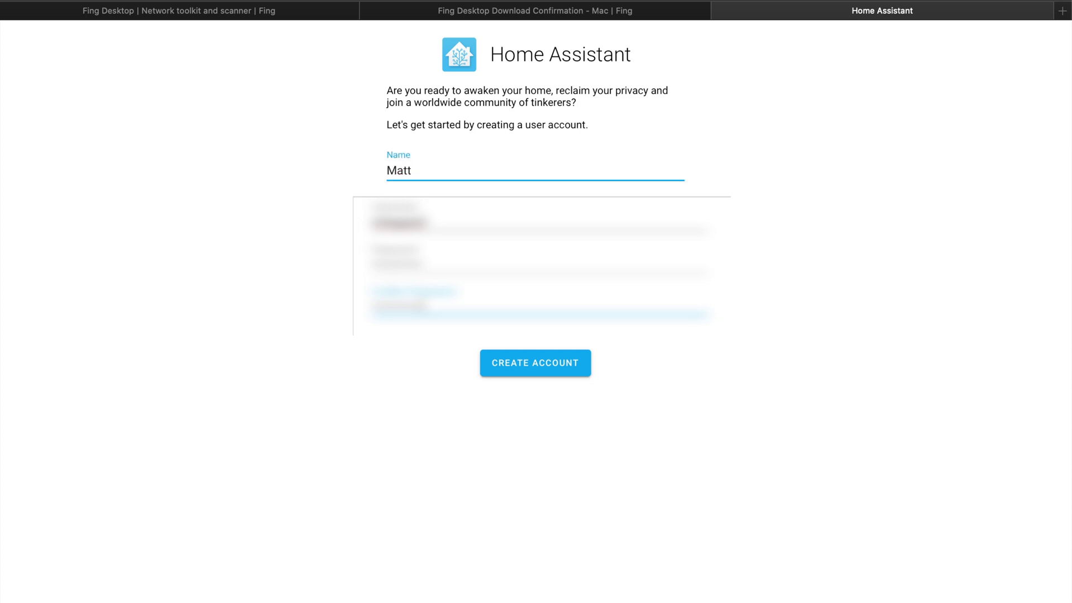
key(Tab)
click(569, 366)
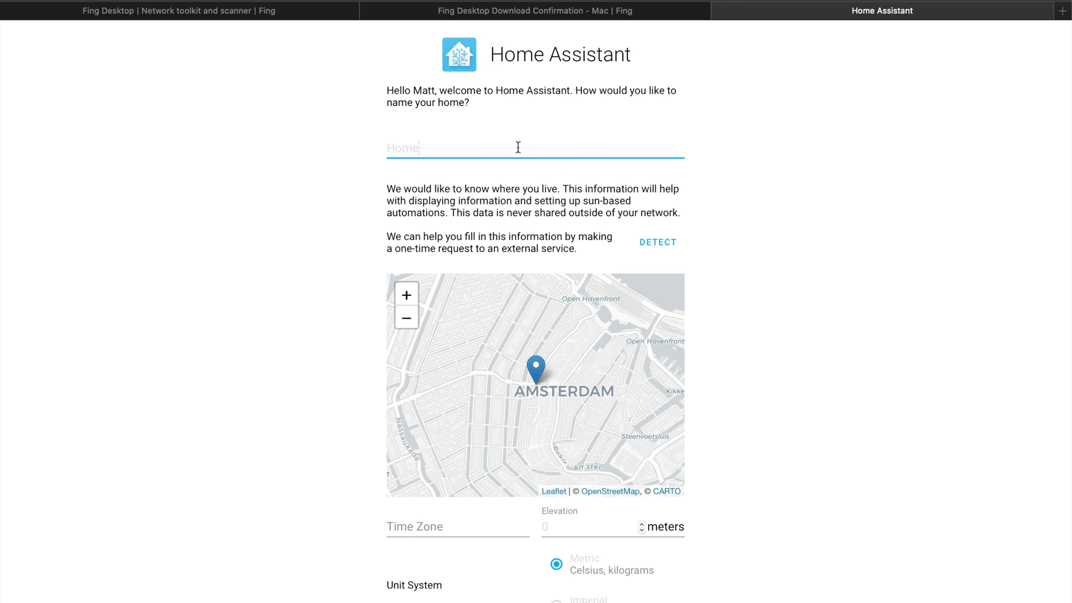
Step: Auto-detect the home location, set elevation to 1079, and submit the location settings
text(H)
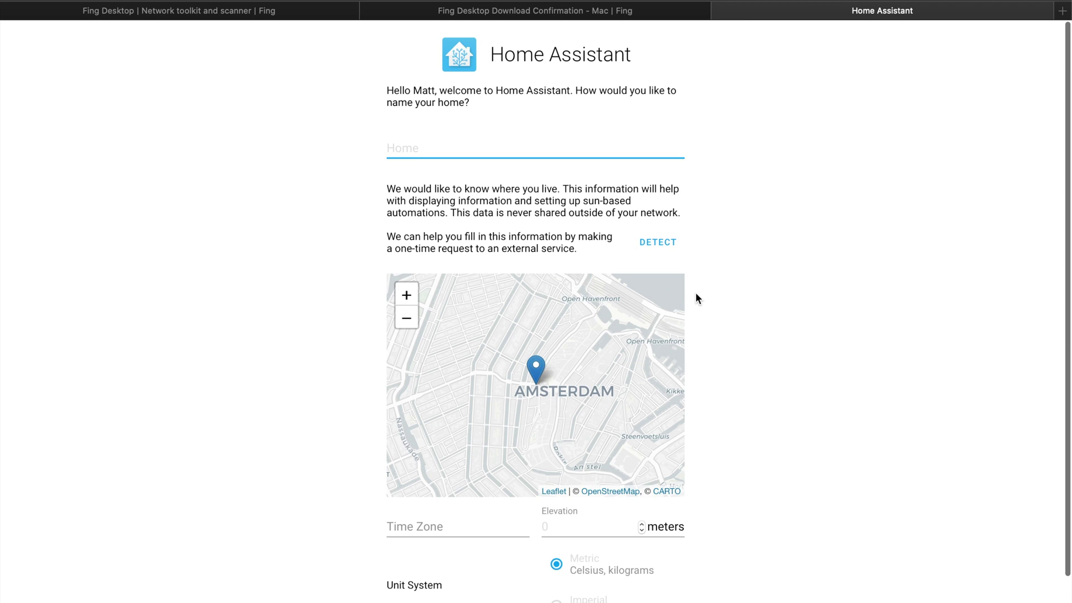
scroll(695, 293, down, 2)
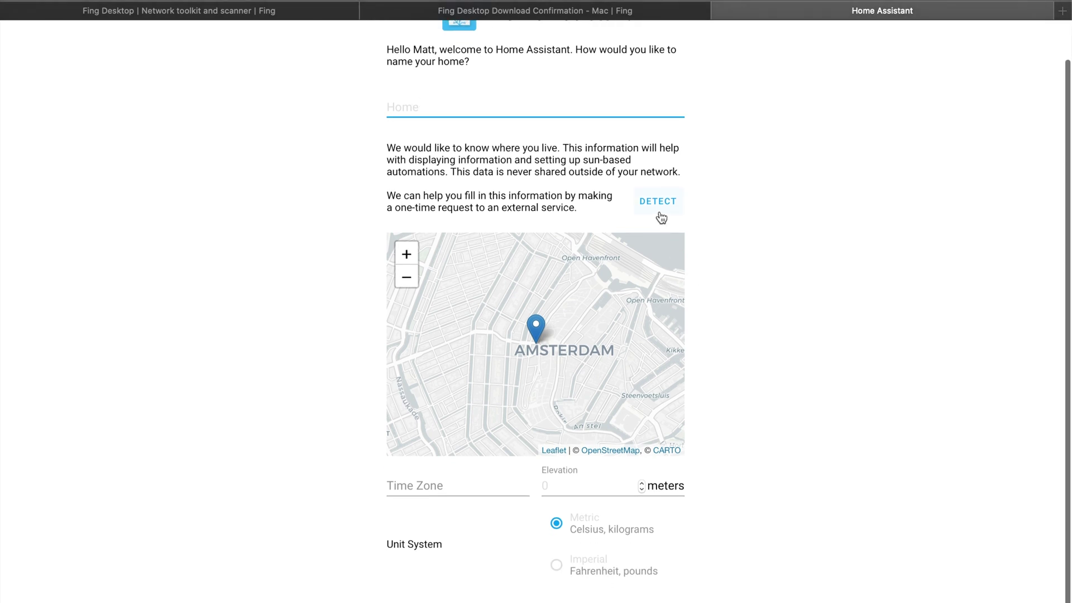
click(661, 210)
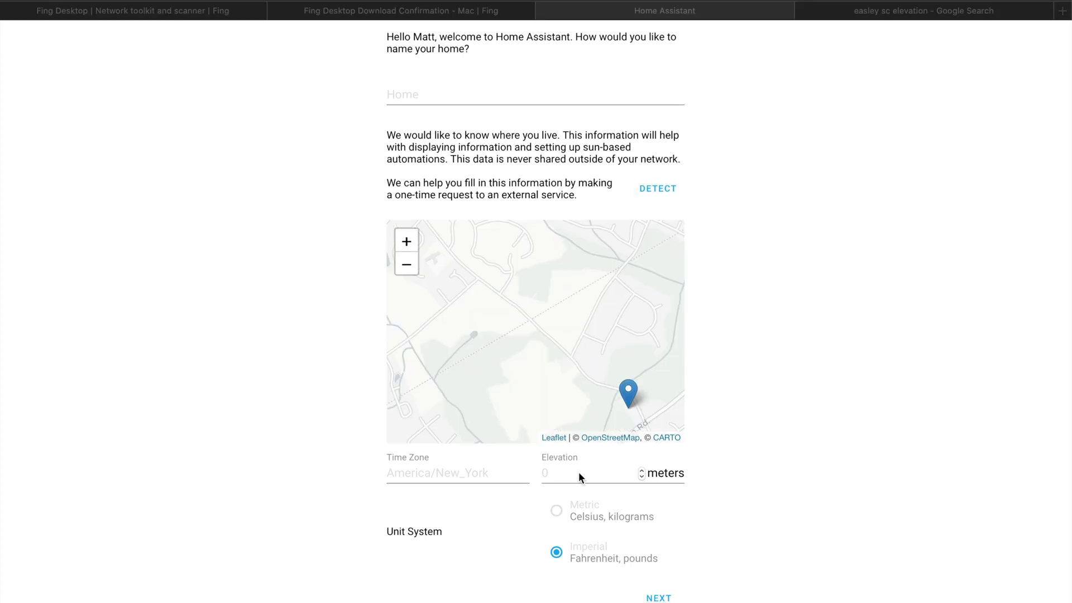
click(630, 472)
key(BackSpace)
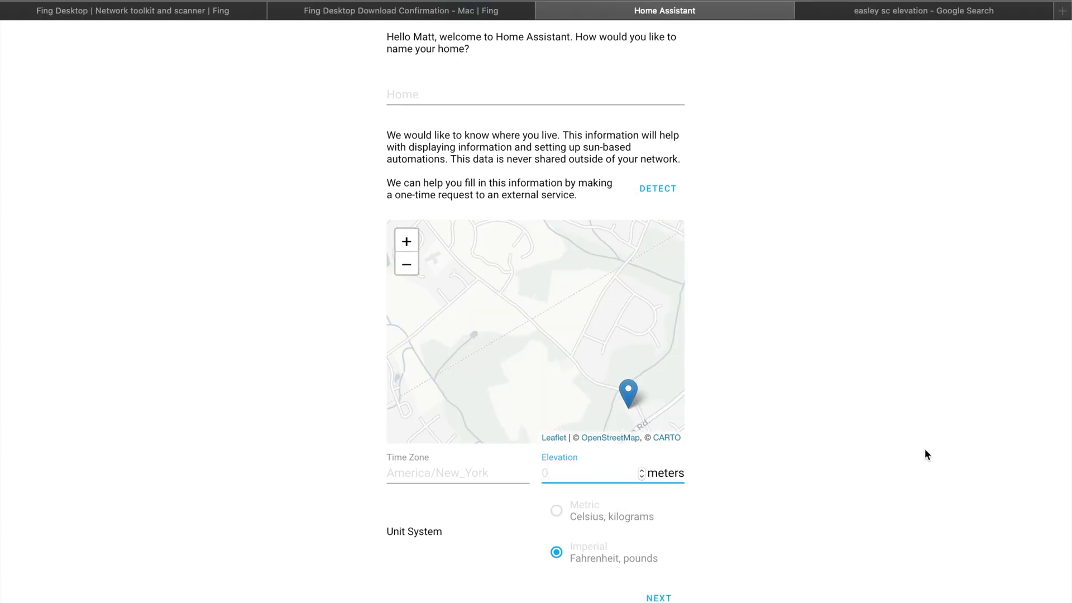
text(1079)
scroll(881, 479, down, 1)
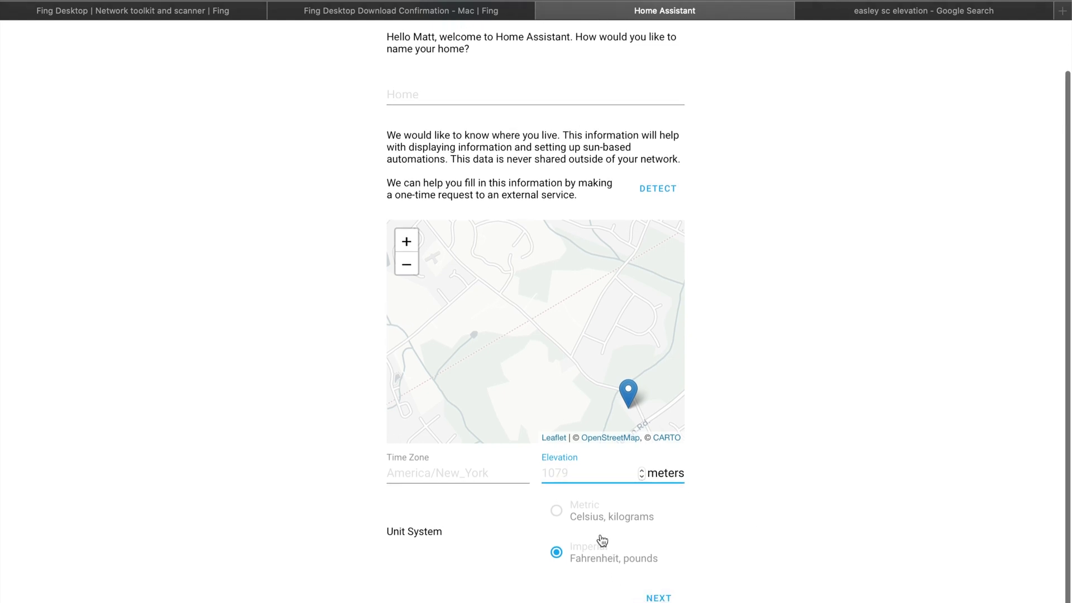
click(660, 597)
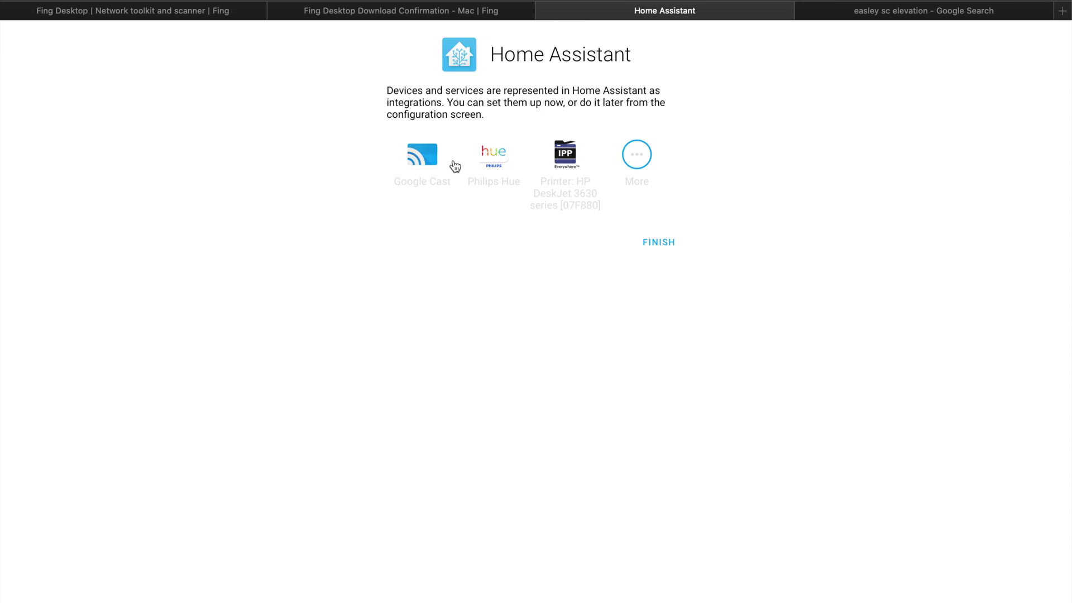
Step: Finish onboarding without adding integrations, stay logged in, and go to the Supervisor dashboard
click(659, 243)
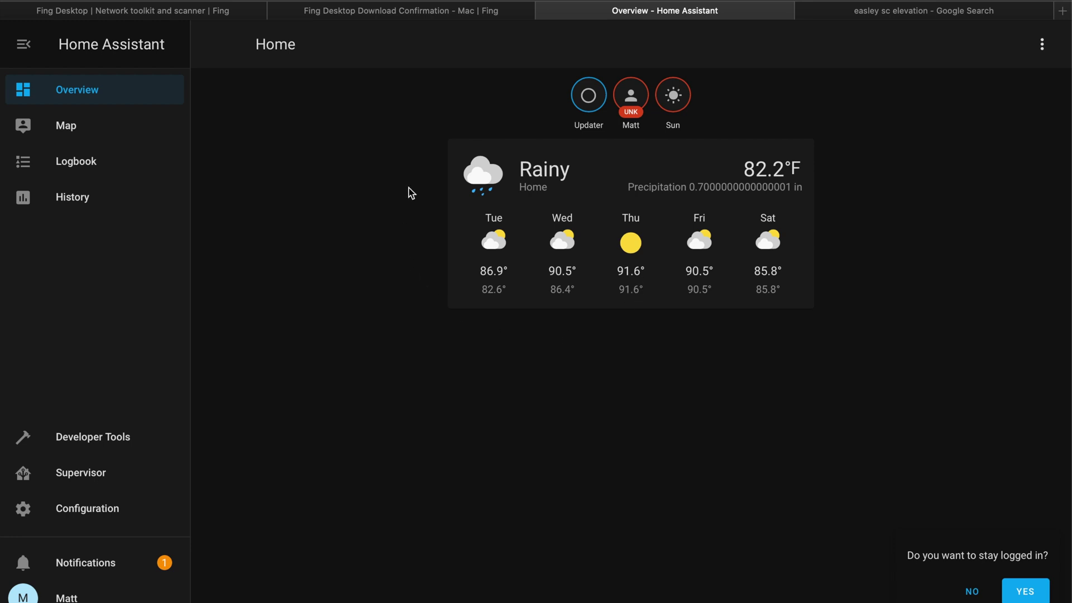
click(1025, 593)
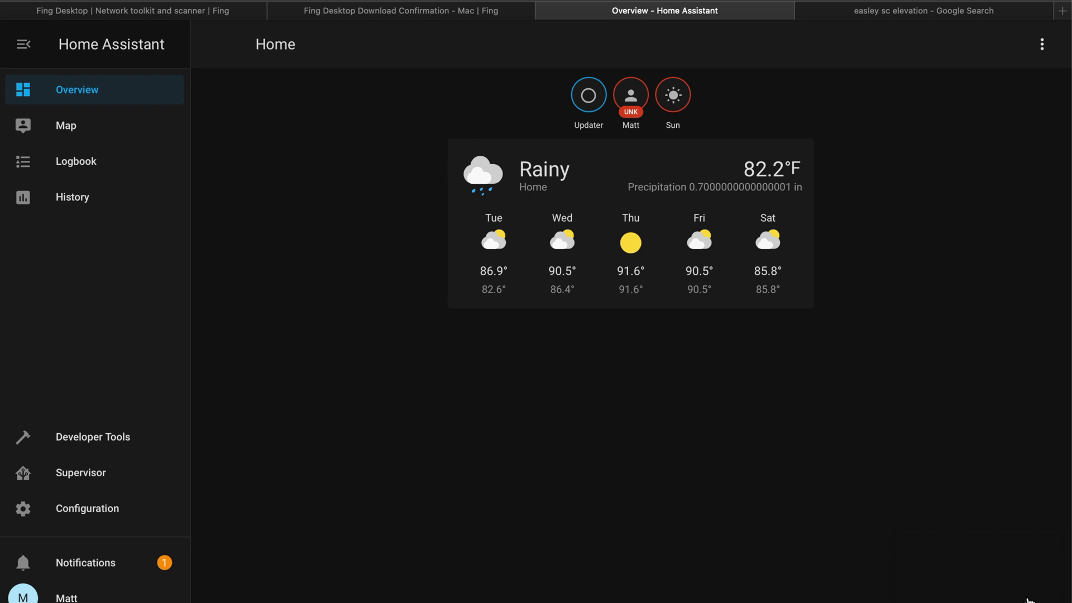
click(74, 476)
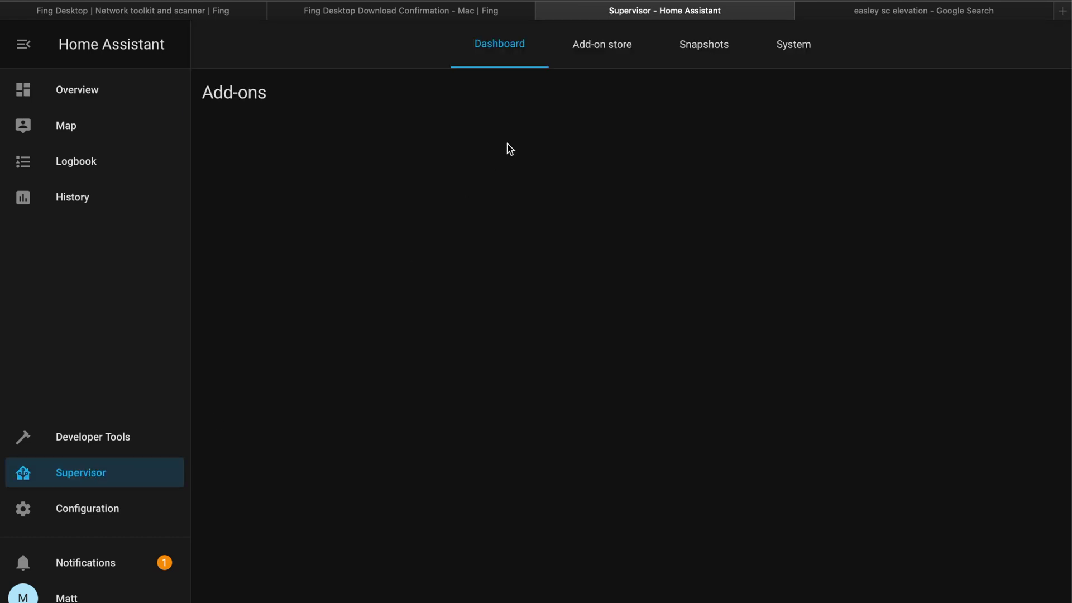
Step: Install the File editor add-on from the Add-on store
click(628, 50)
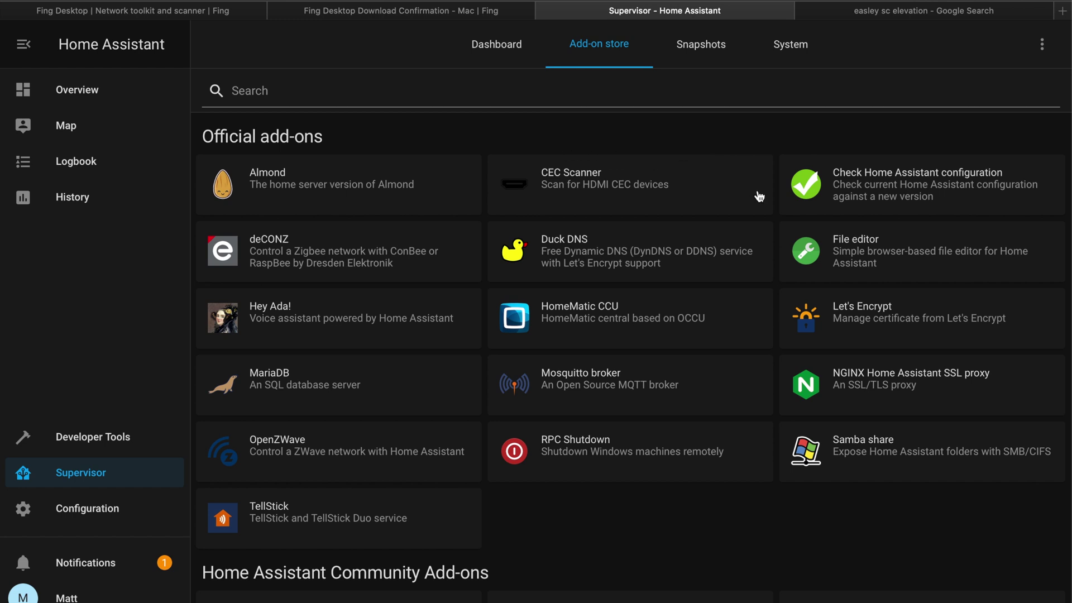
click(865, 260)
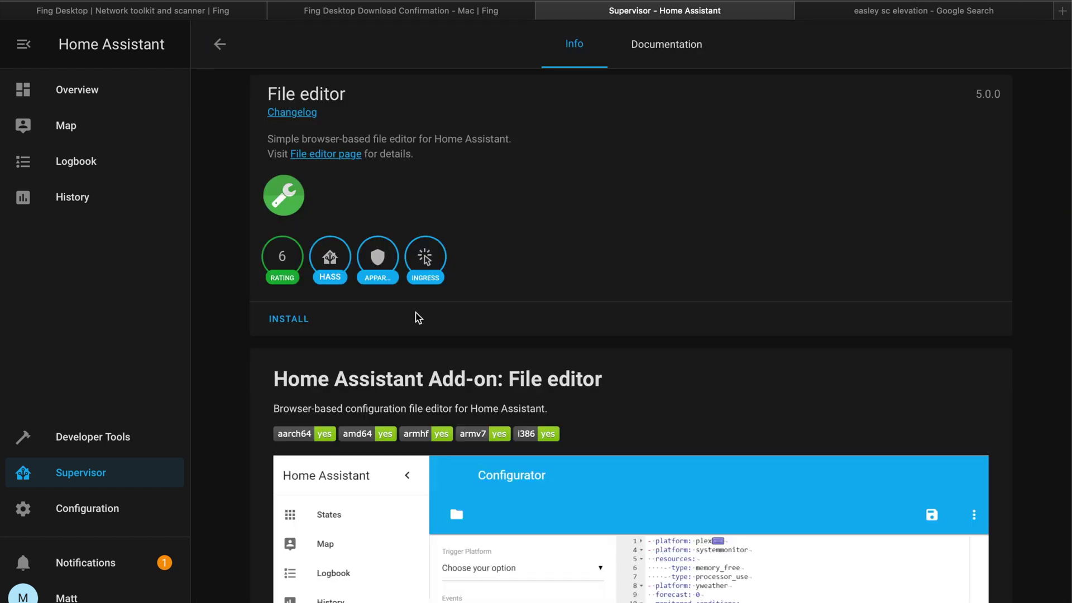
click(287, 321)
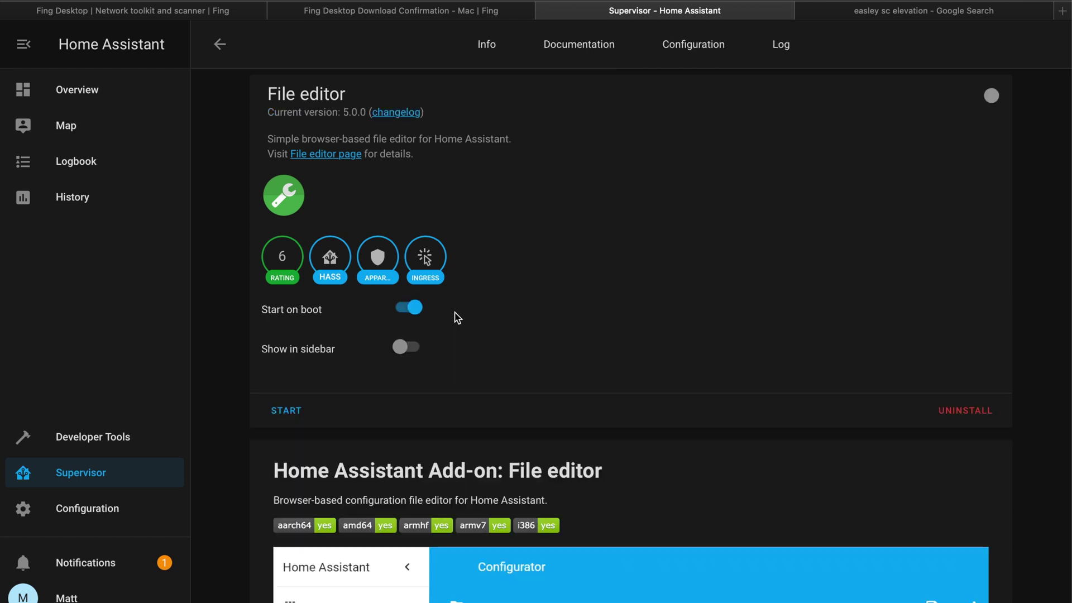
Step: Enable Show in sidebar, start File editor, and open its web UI
click(409, 348)
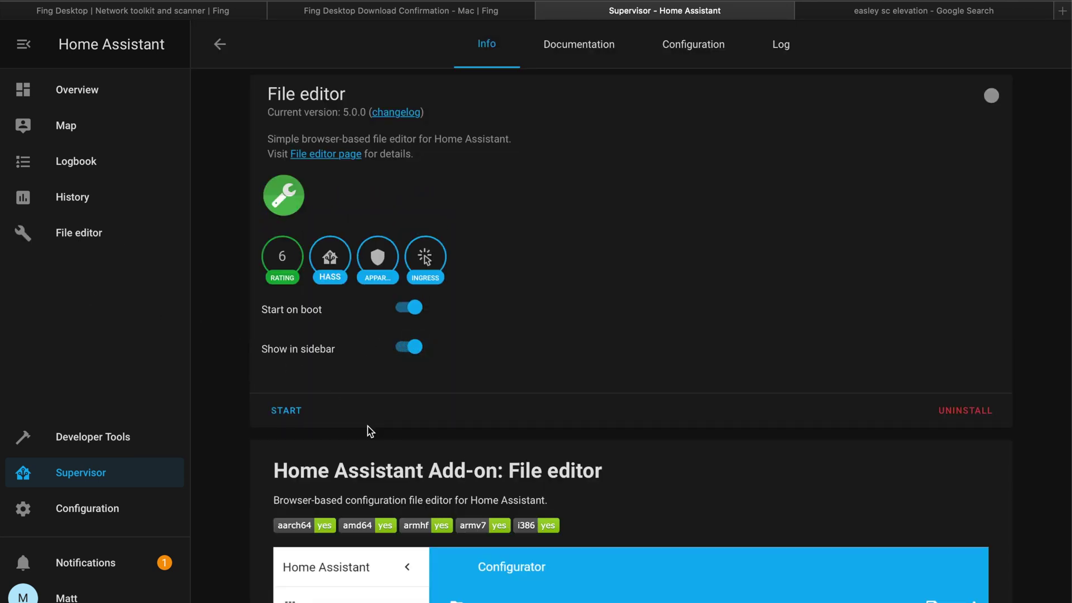
click(288, 413)
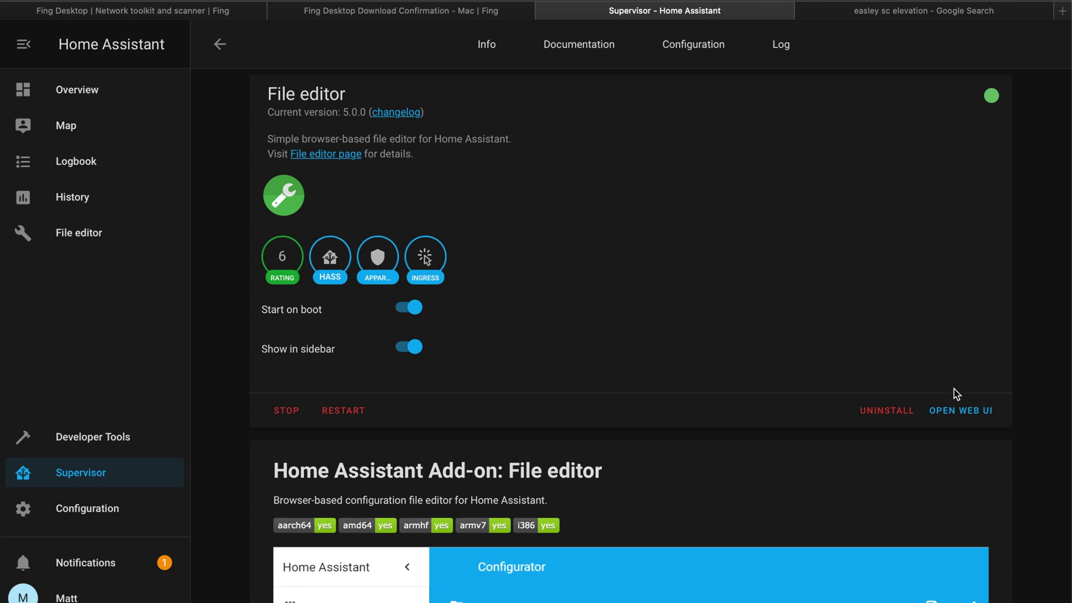
click(972, 411)
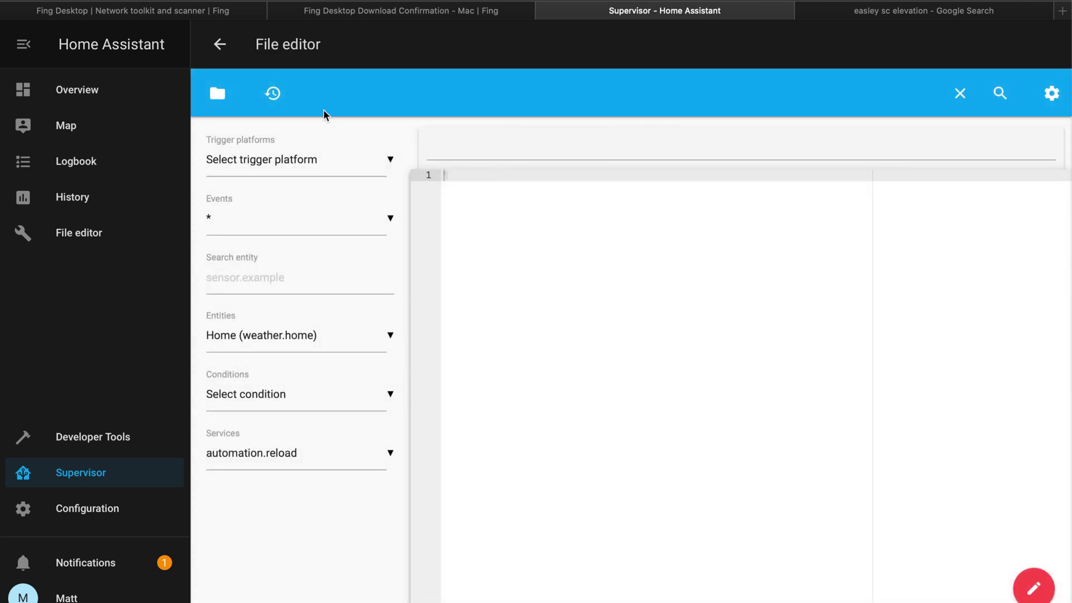
Step: Browse the config folder's file list in File editor
click(219, 94)
scroll(289, 325, down, 3)
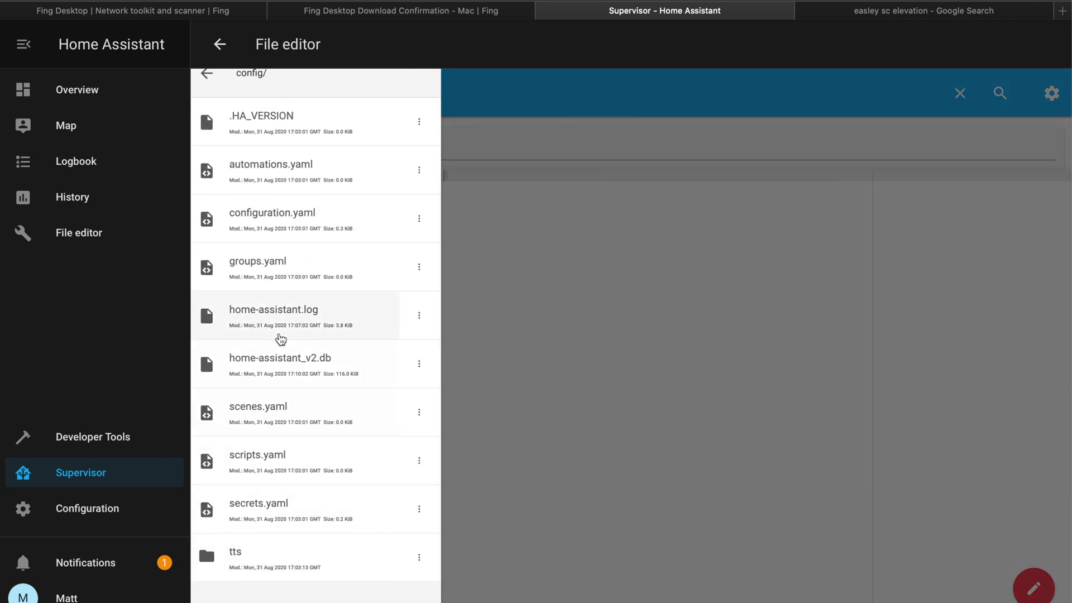
scroll(279, 337, up, 3)
scroll(284, 232, down, 3)
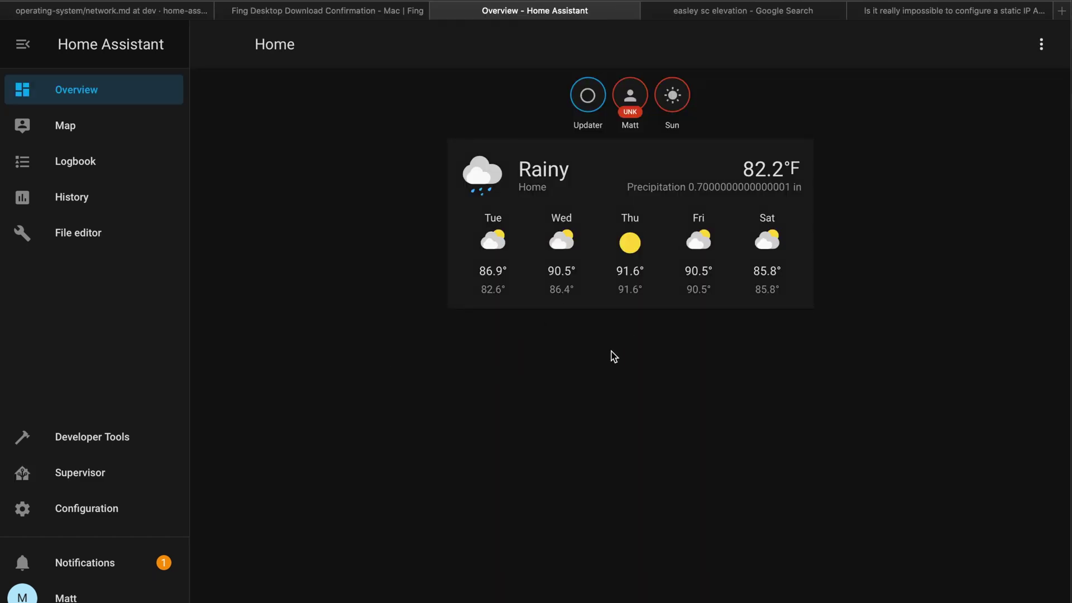
Step: View the Integrations list with discovered Google Cast, Philips Hue and HP DeskJet
click(91, 518)
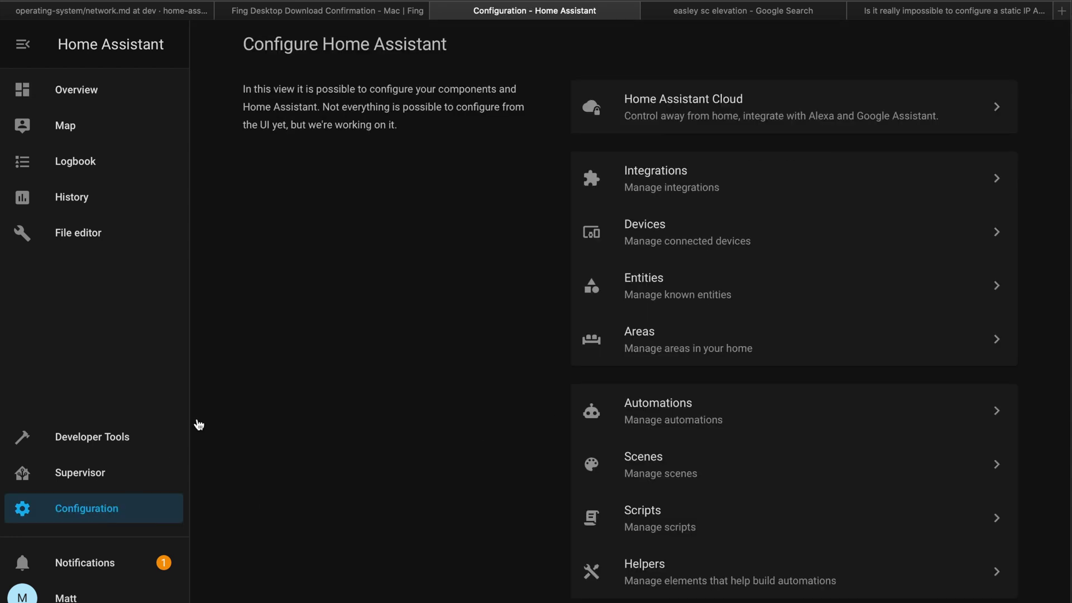
click(698, 175)
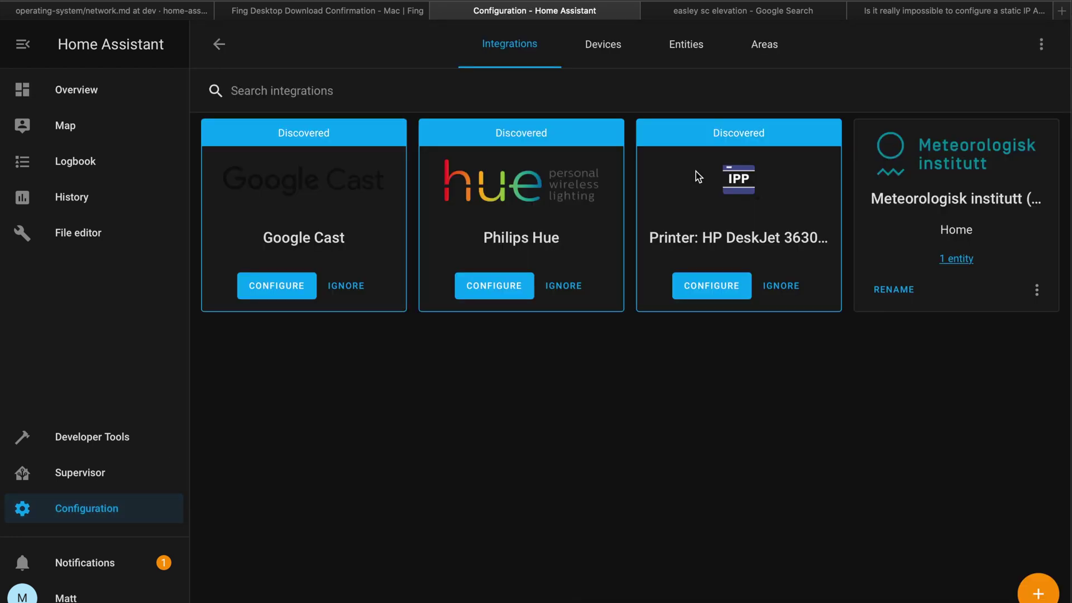